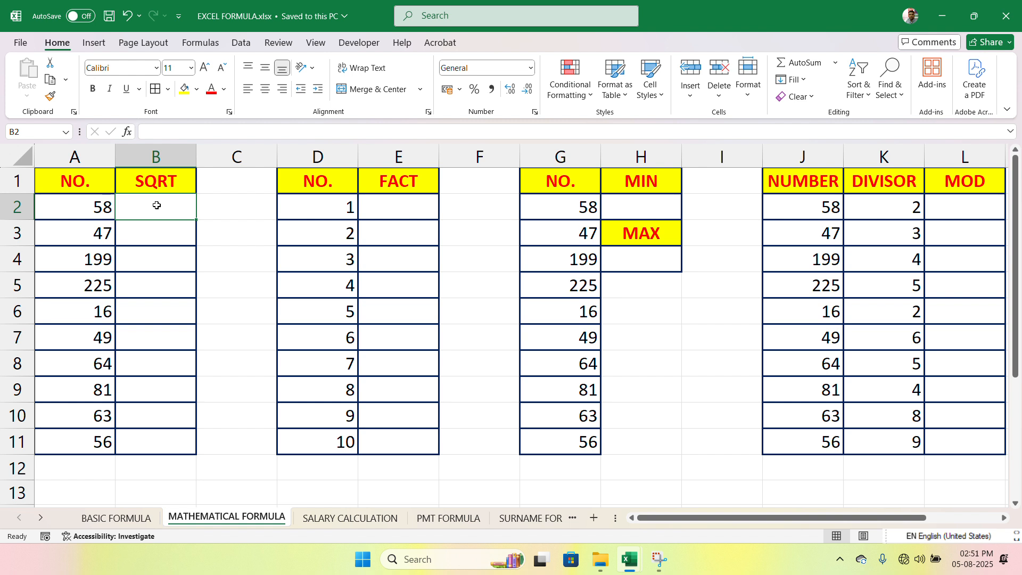
Step: Enter =SQRT(A2) in cell B2 and fill the formula down through B11
text(=SQRT)
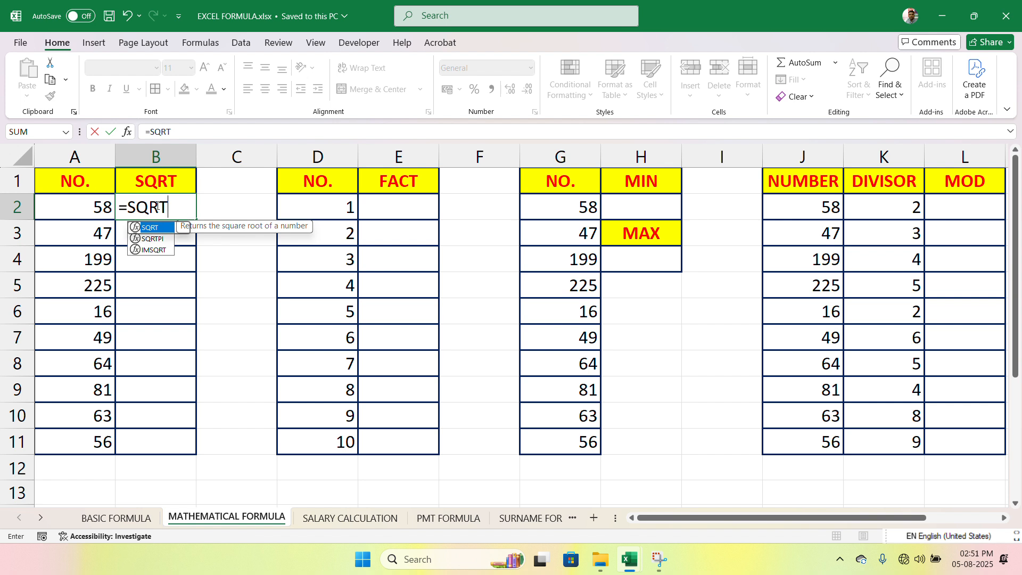
text(()
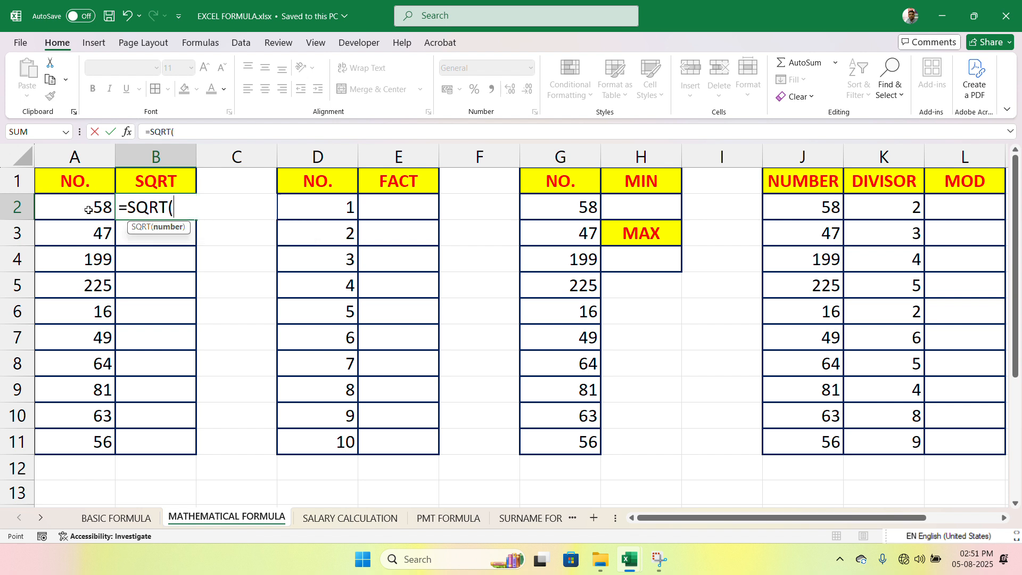
click(89, 210)
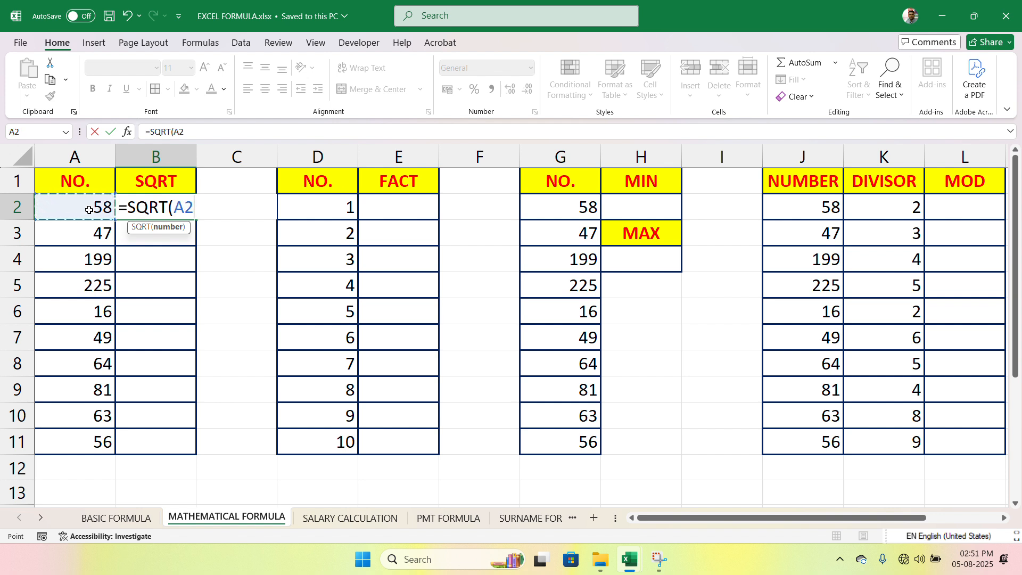
text())
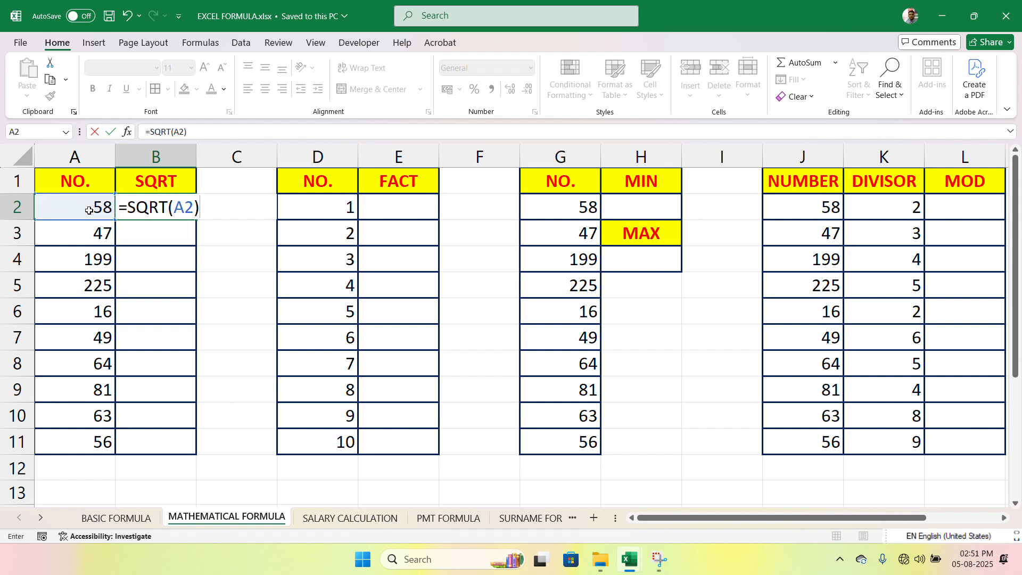
key(Return)
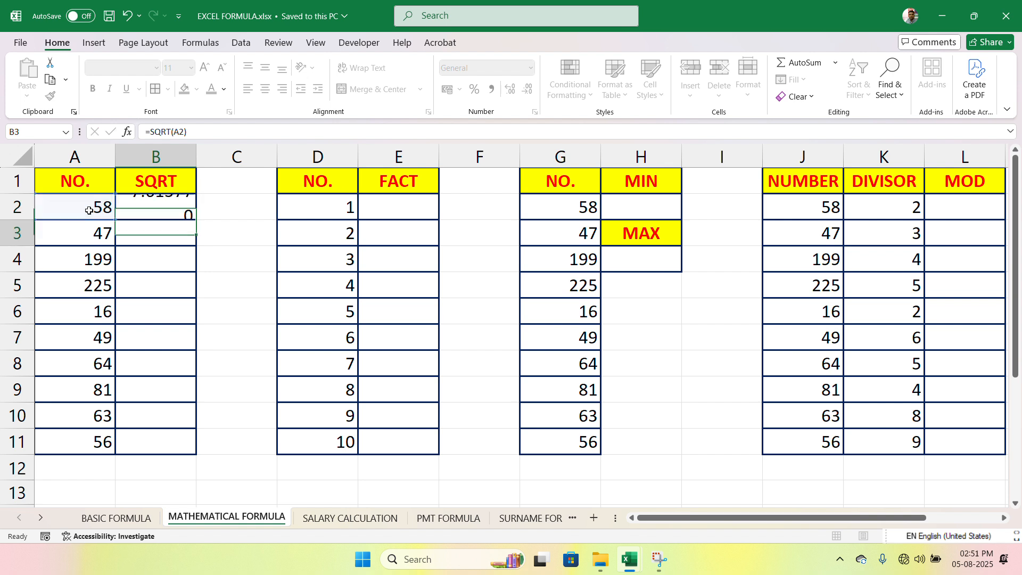
click(140, 213)
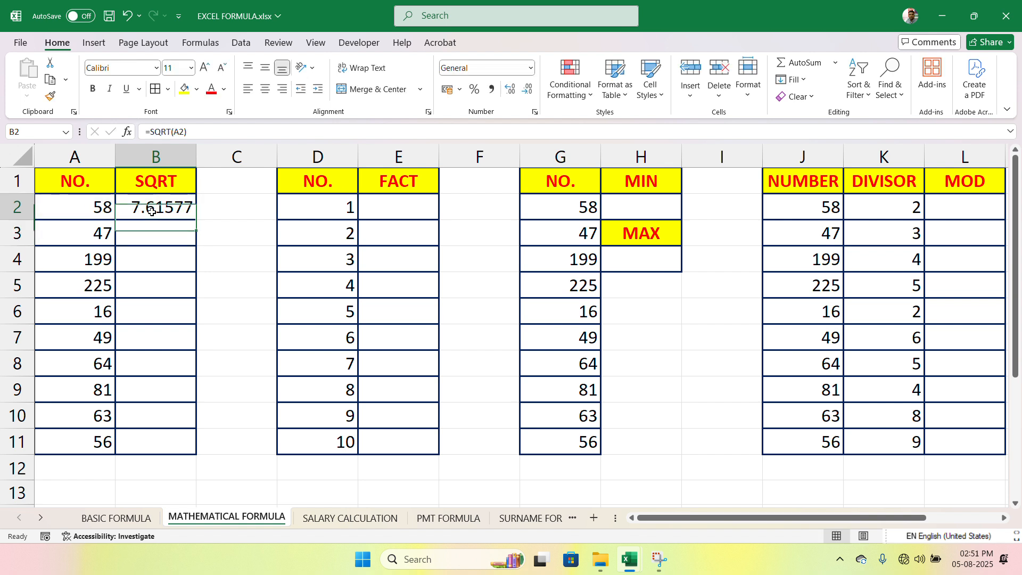
drag(198, 222, 197, 448)
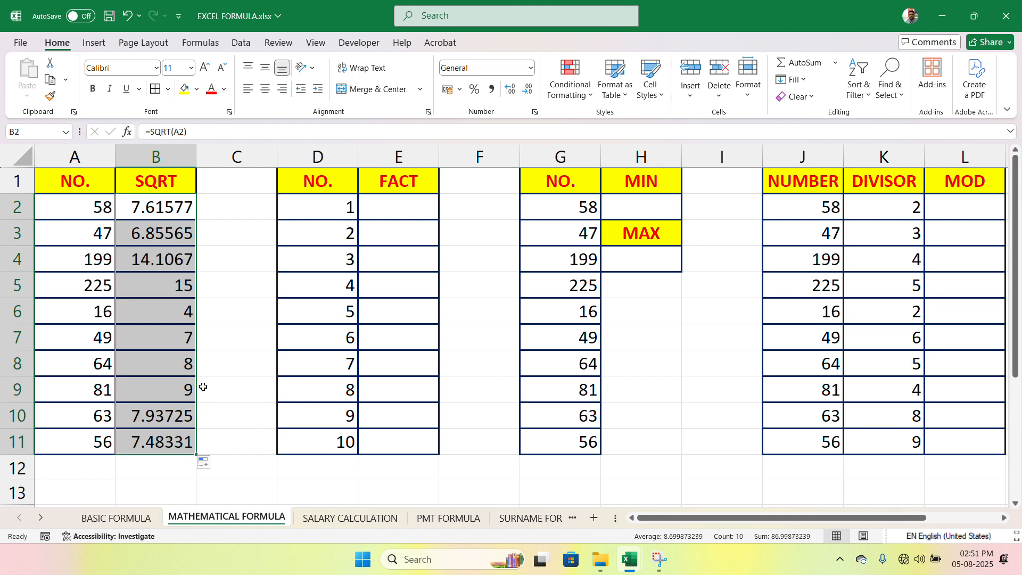
Step: Examine several numbers in column A against their square roots and formulas in column B
click(96, 315)
click(177, 318)
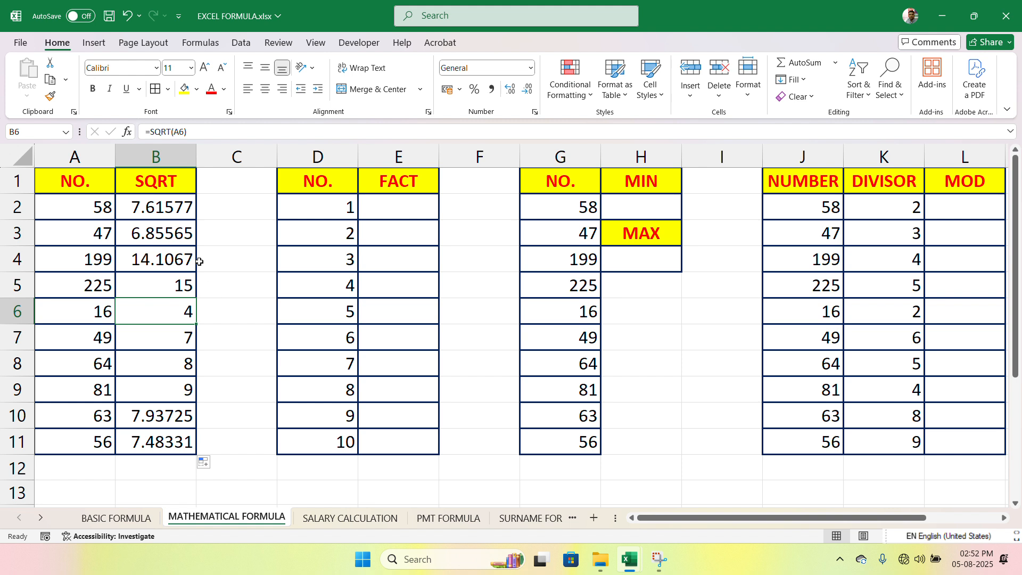
click(181, 208)
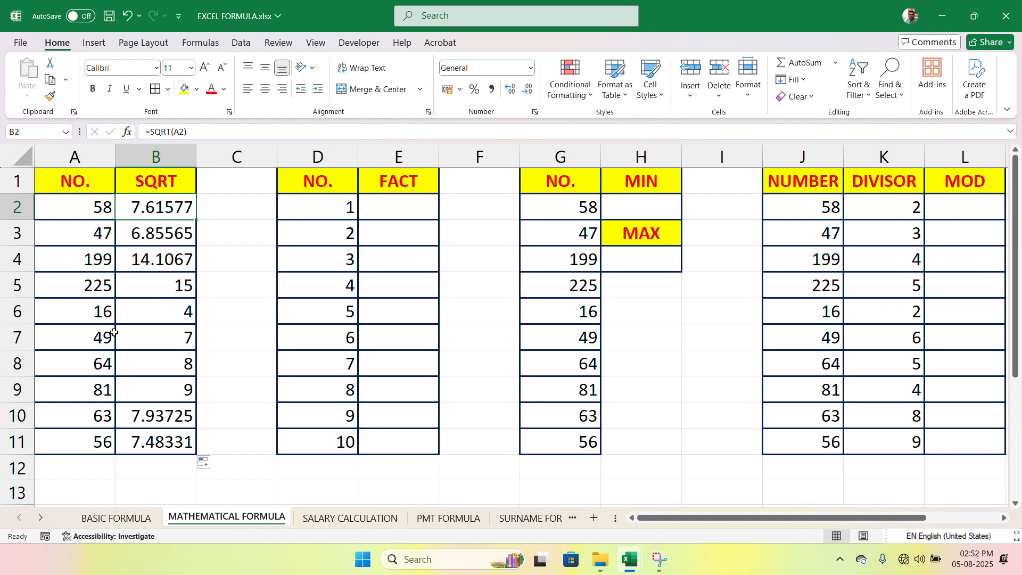
click(159, 308)
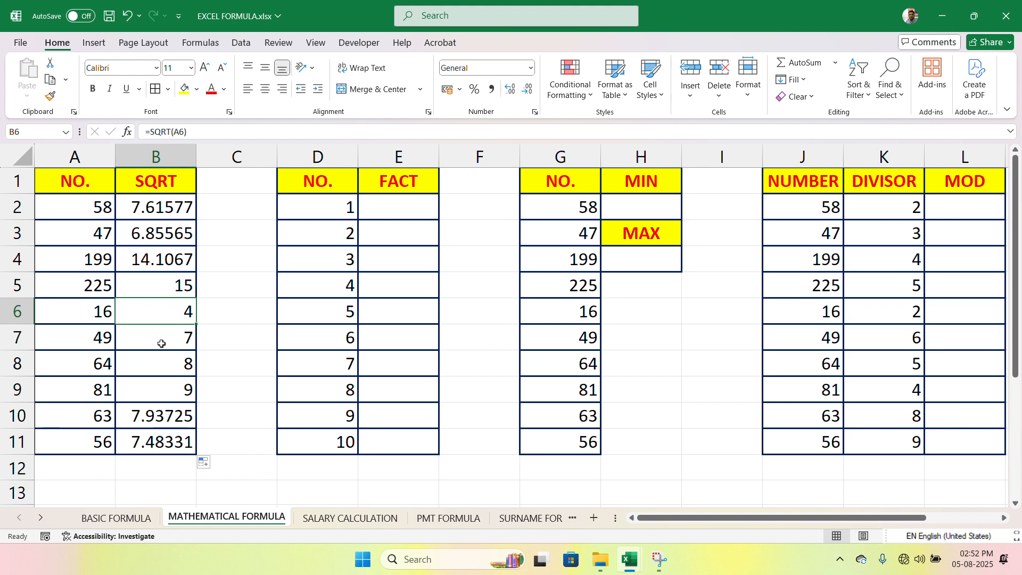
click(142, 366)
click(94, 401)
click(172, 398)
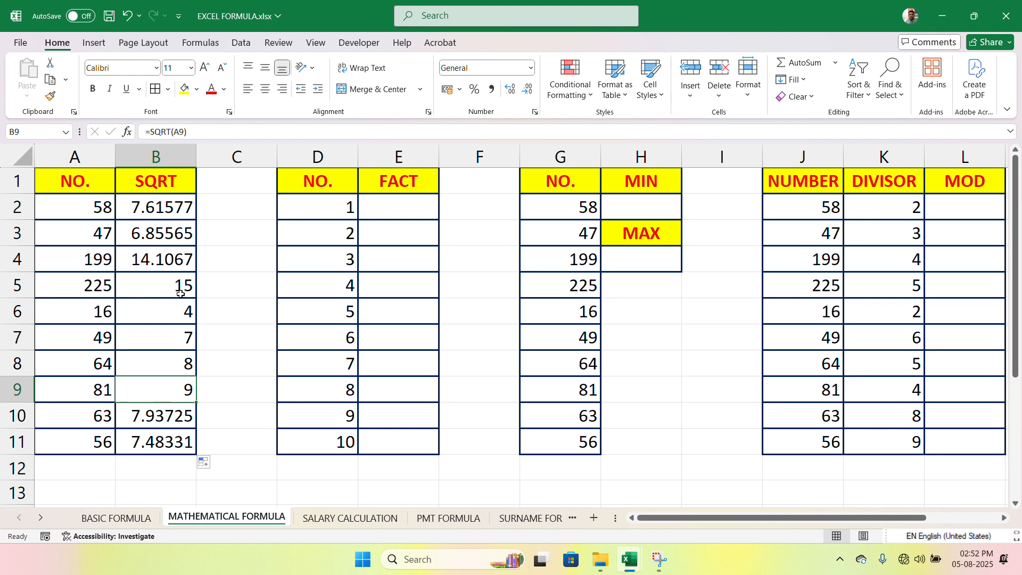
Step: Calculate the factorial of the number in D6 by entering =FACT(D6) in cell E6
drag(350, 215, 343, 450)
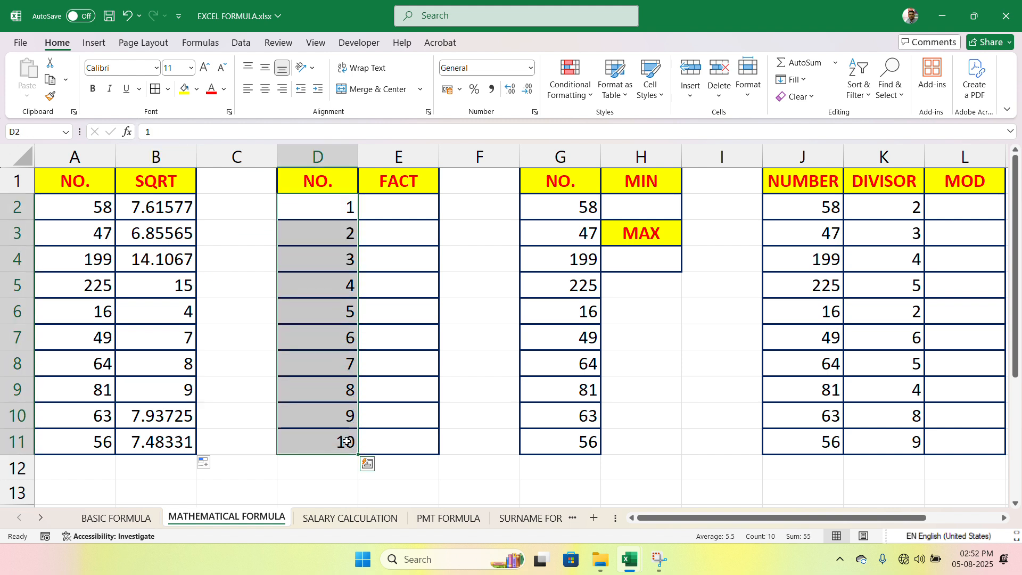
click(408, 213)
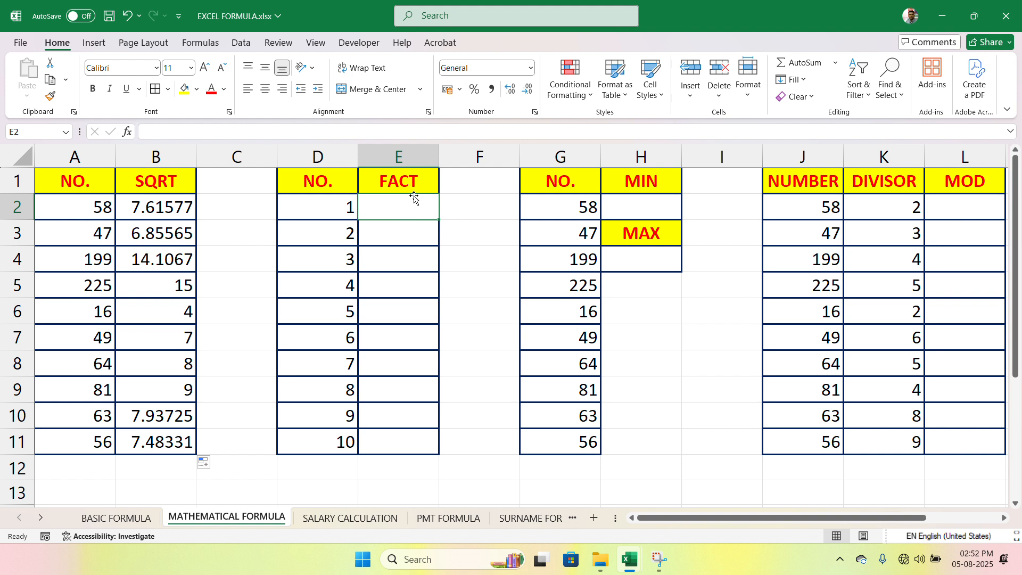
click(405, 319)
text(=)
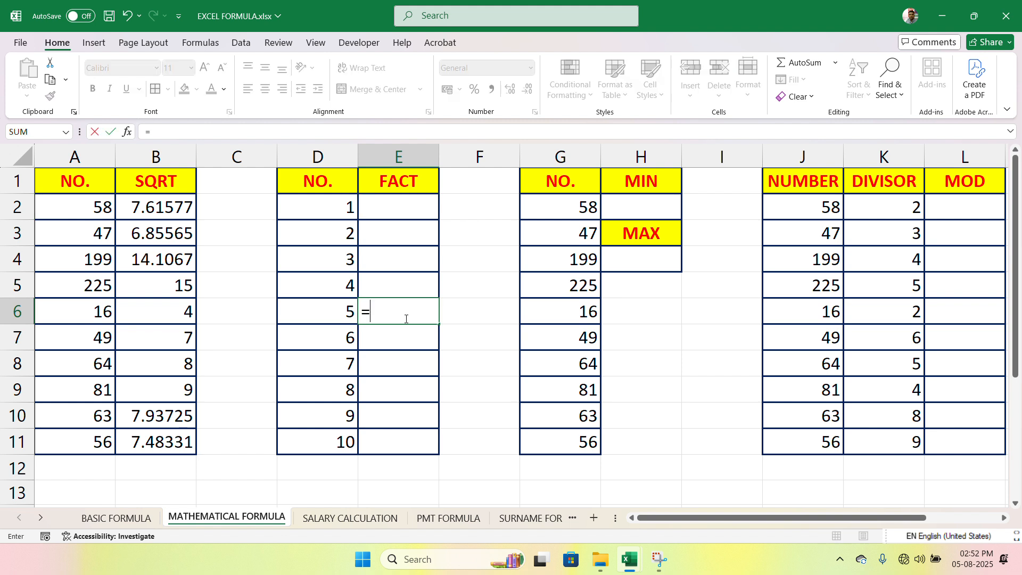
text(FA)
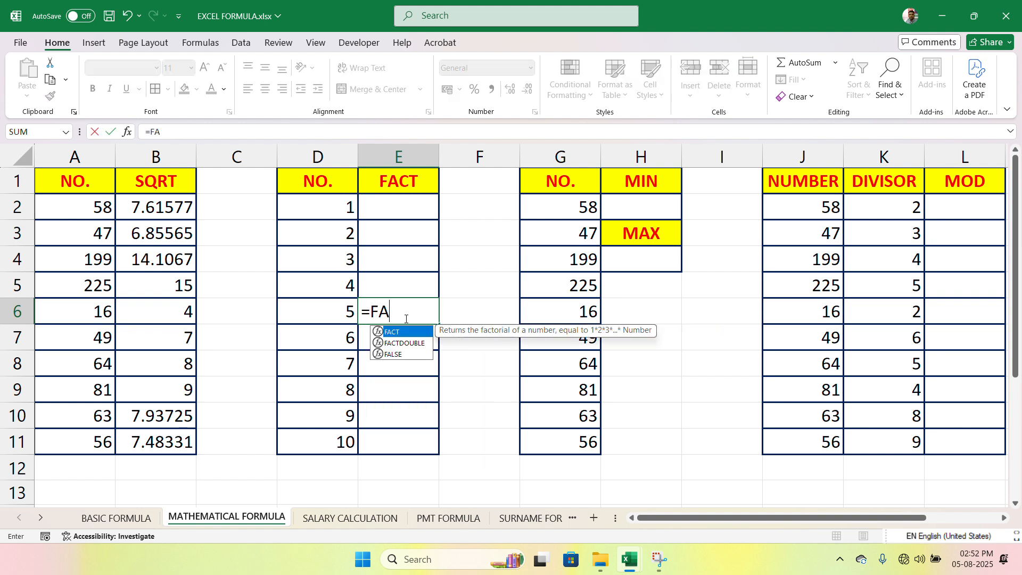
text(CT()
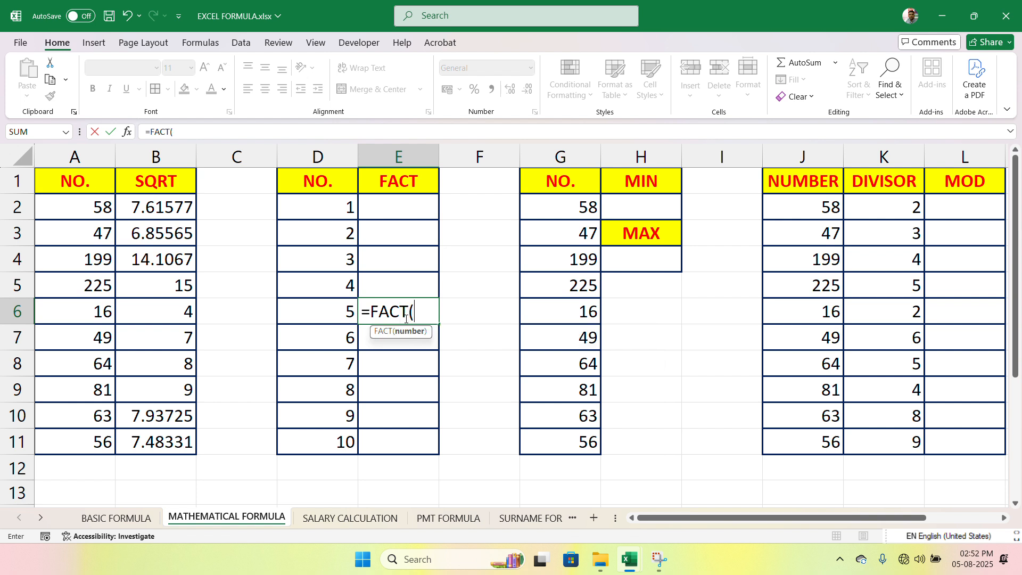
click(327, 318)
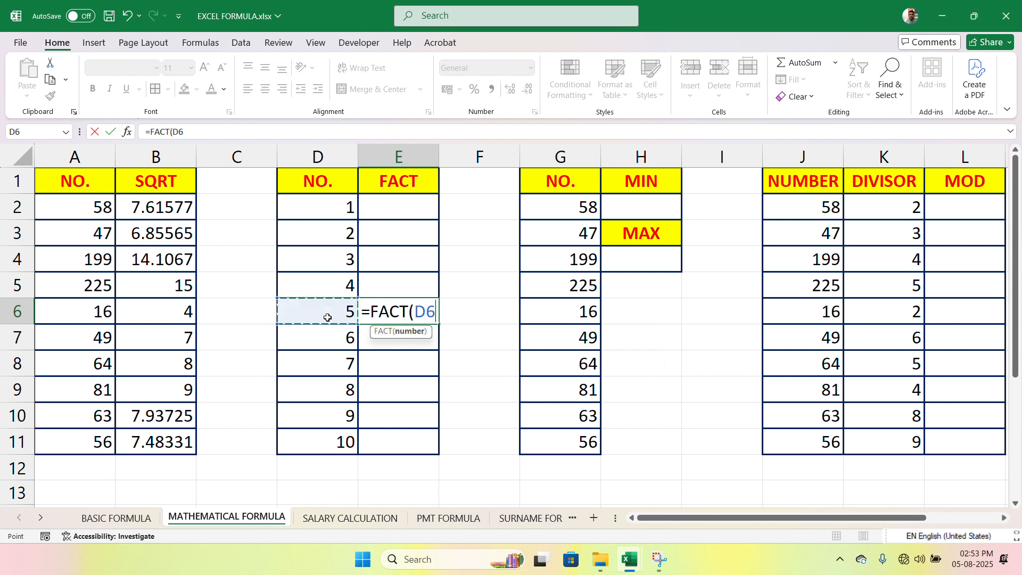
text())
key(Return)
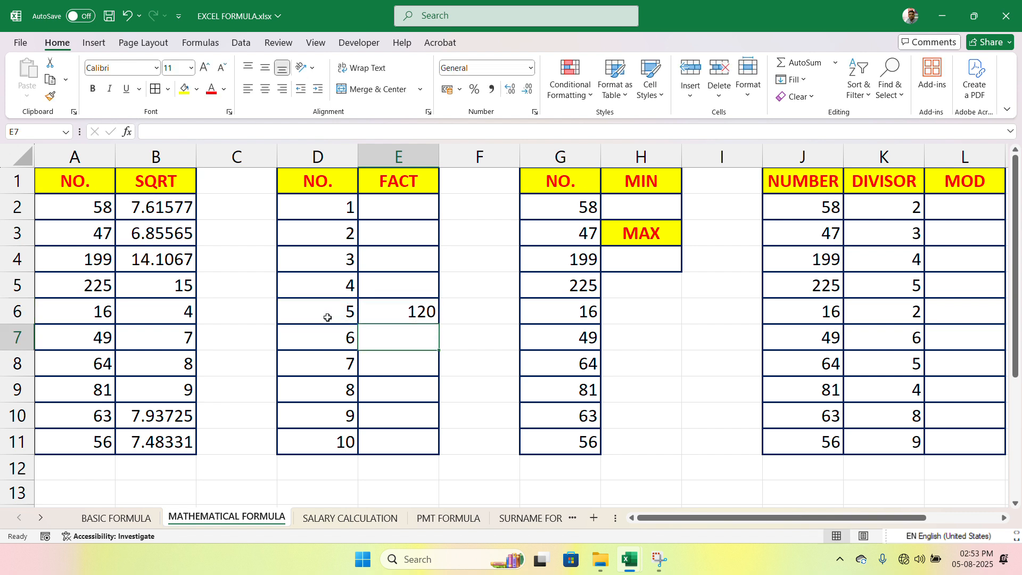
Step: Fill the factorial formula from E6 down to E11 and up to E2
click(421, 314)
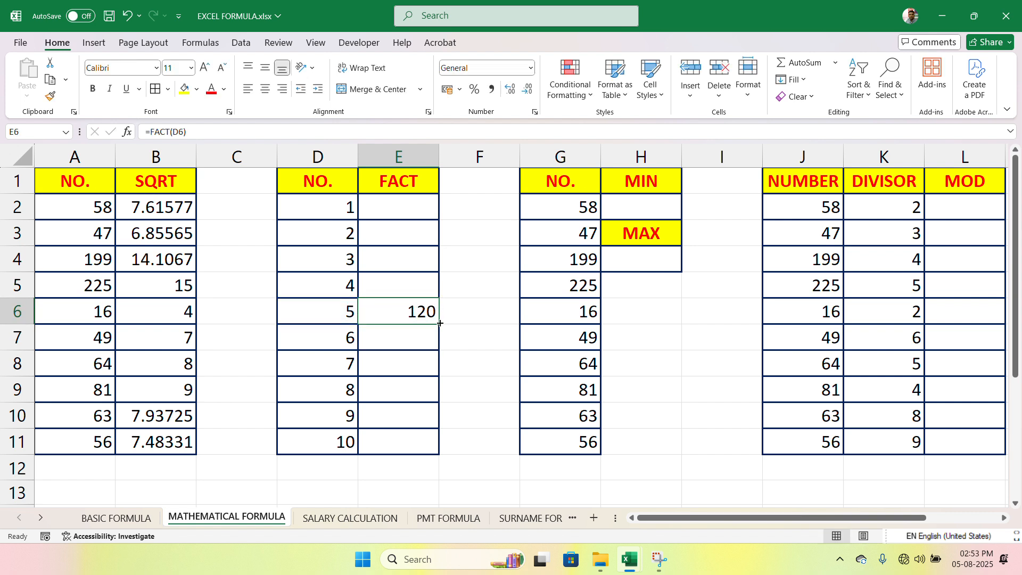
drag(439, 323, 441, 454)
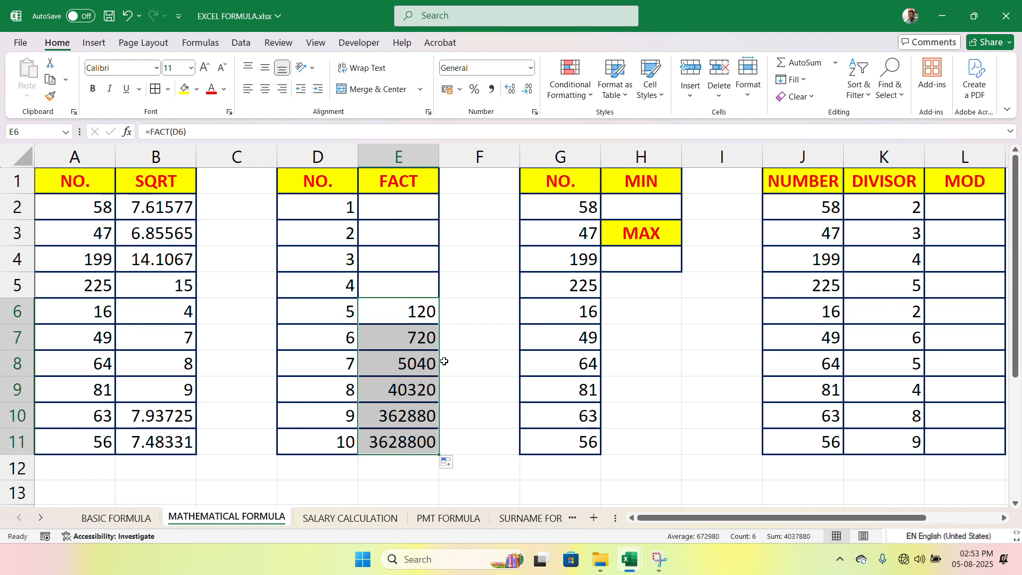
click(438, 322)
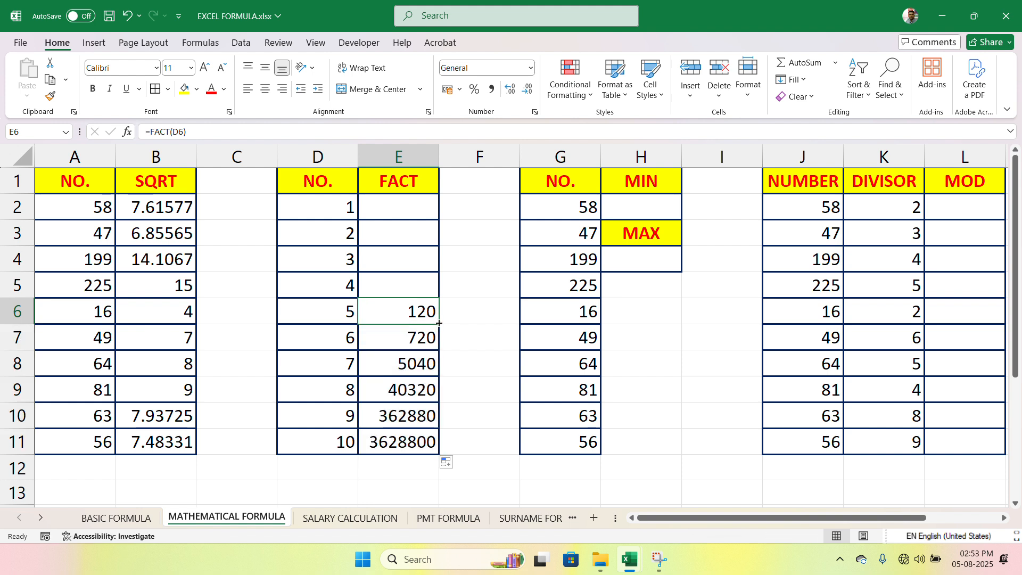
mouse_move(439, 323)
mouse_down()
mouse_move(425, 206)
mouse_move(447, 231)
mouse_move(429, 230)
mouse_move(426, 204)
mouse_up()
click(360, 216)
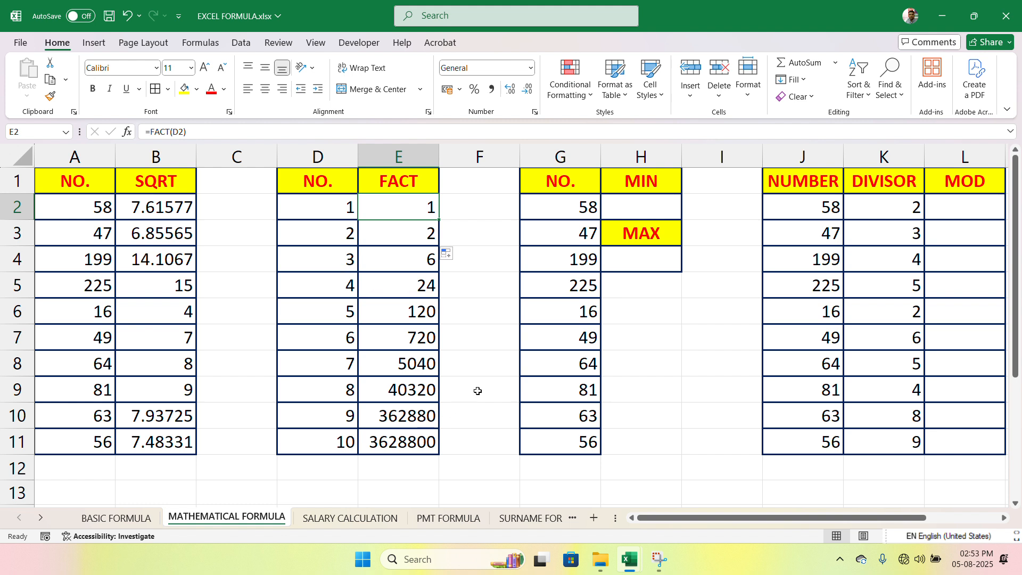
Step: Find the smallest number in the third list by entering =MIN(G2:G11) in cell H2
click(587, 202)
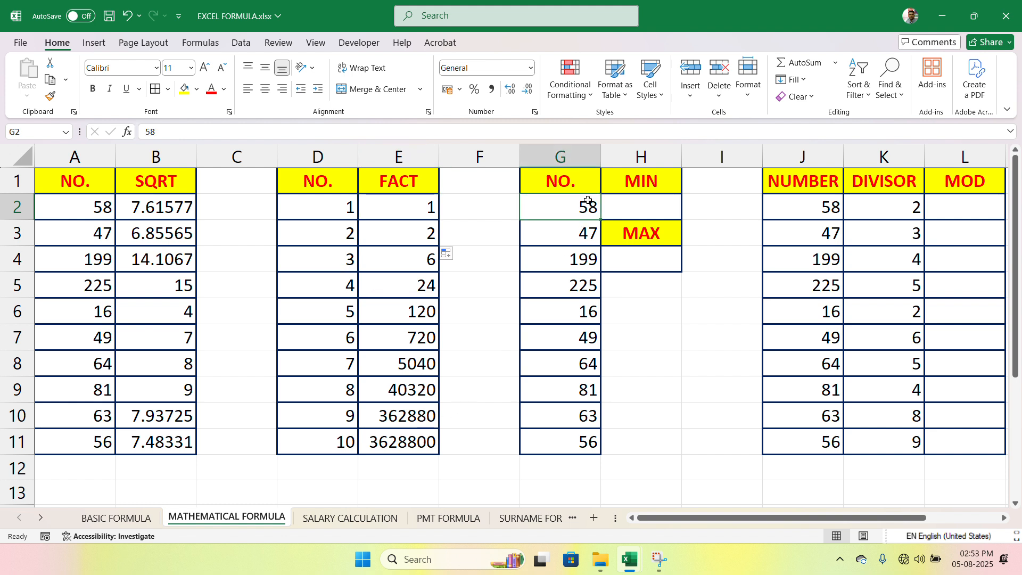
drag(552, 206, 572, 445)
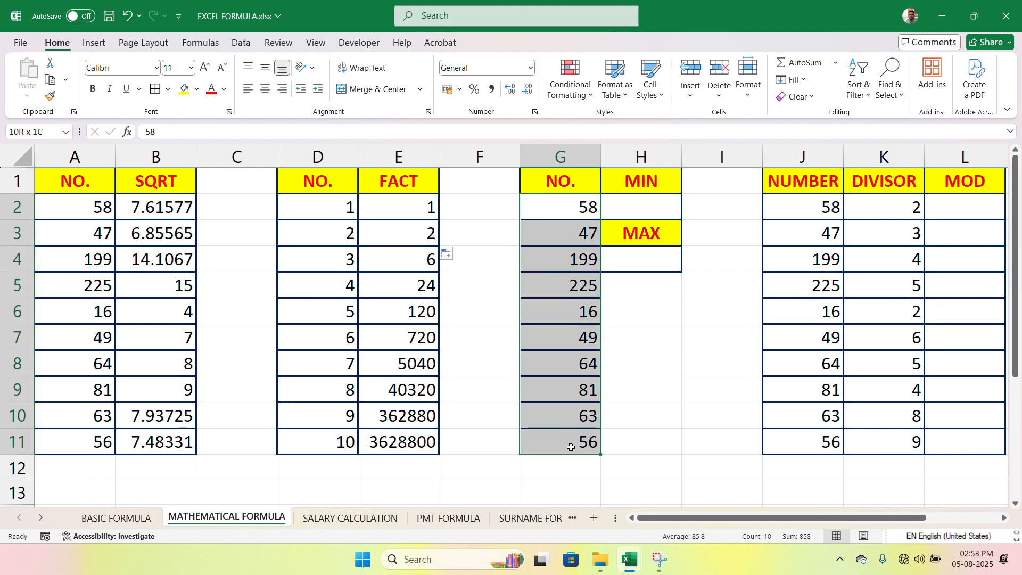
click(653, 215)
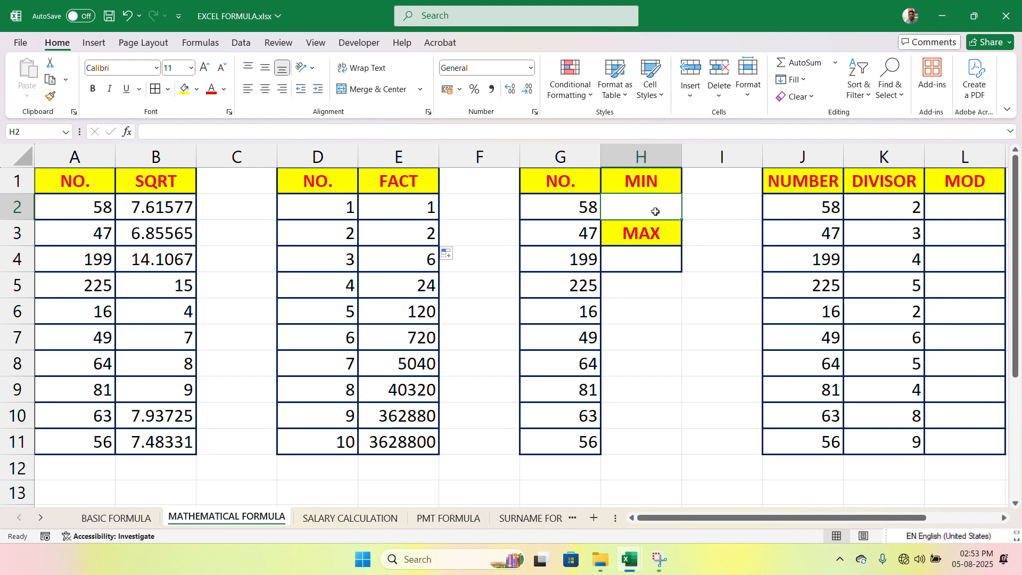
text(=MI)
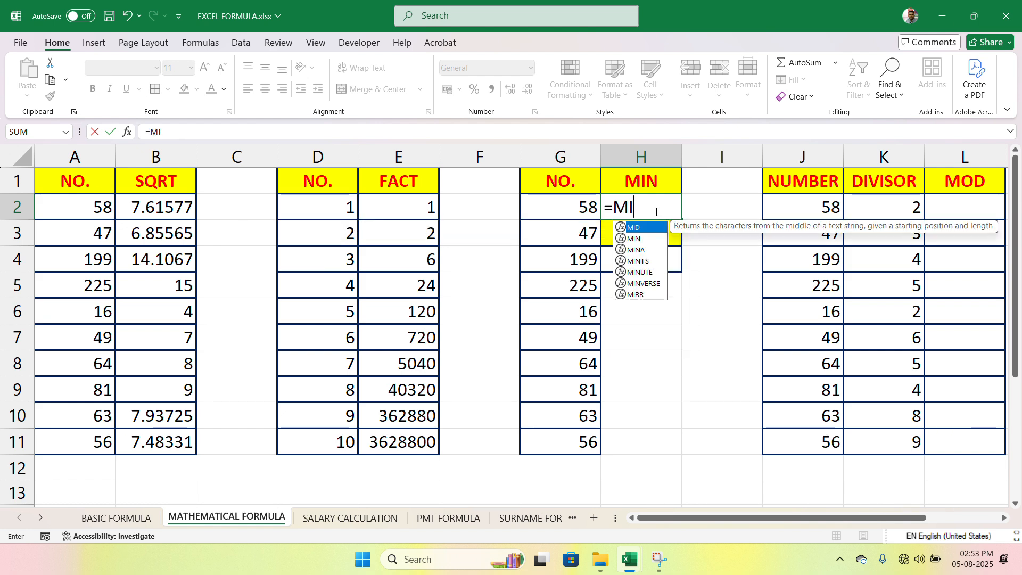
text(N()
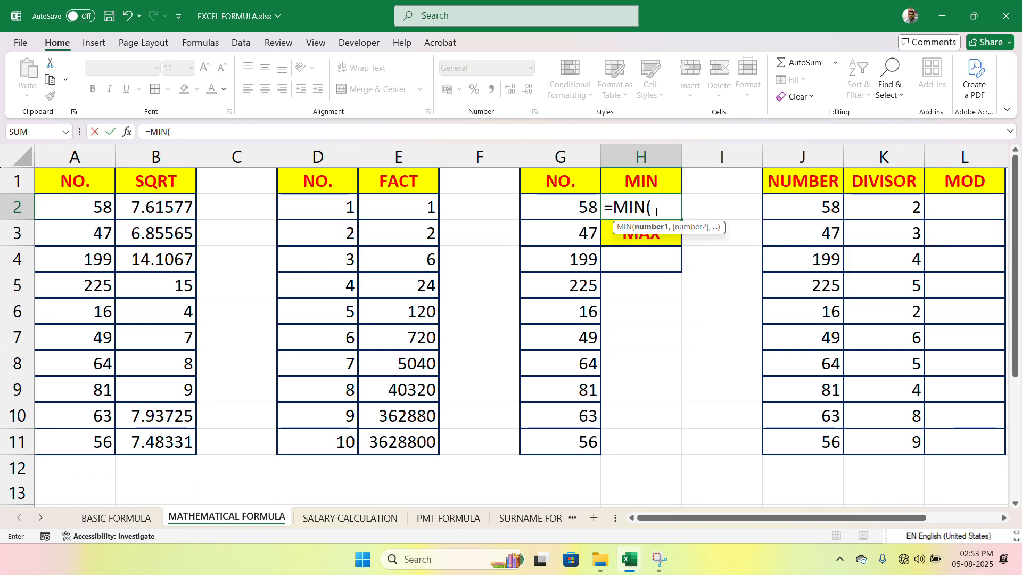
drag(581, 206, 584, 440)
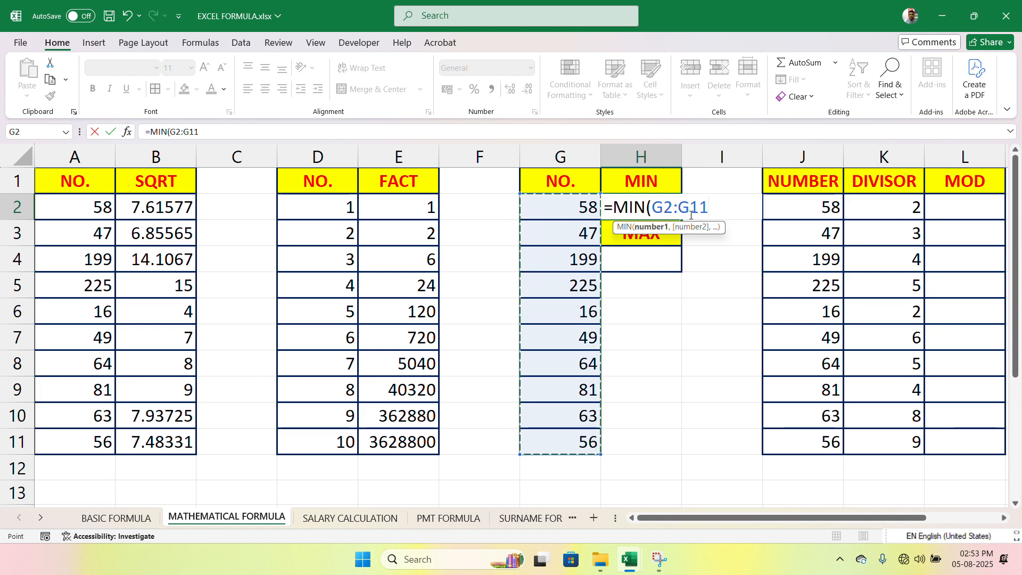
text())
key(Return)
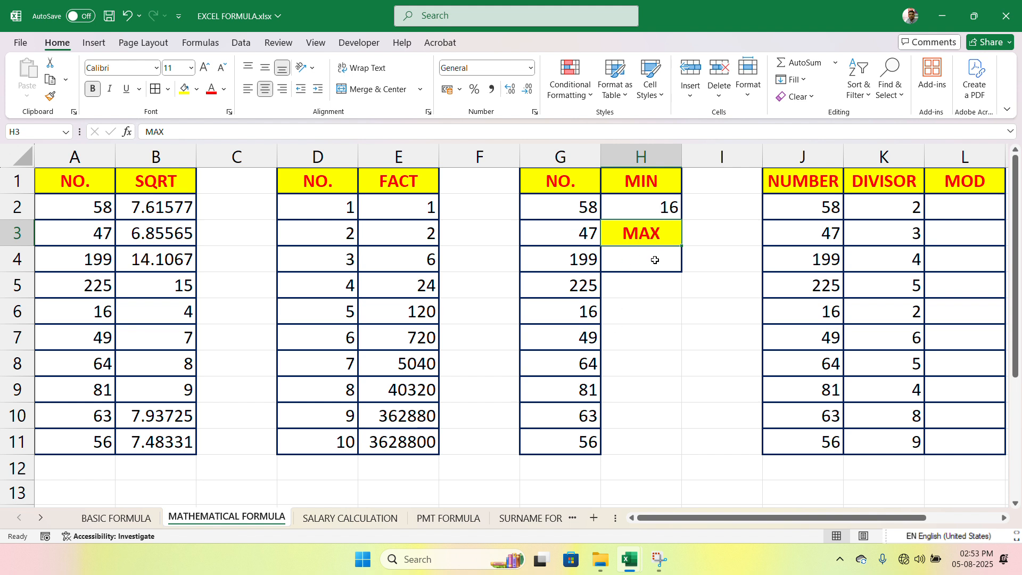
Step: Find the largest number in the third list by entering =MAX(G2:G11) in cell H4
text(=)
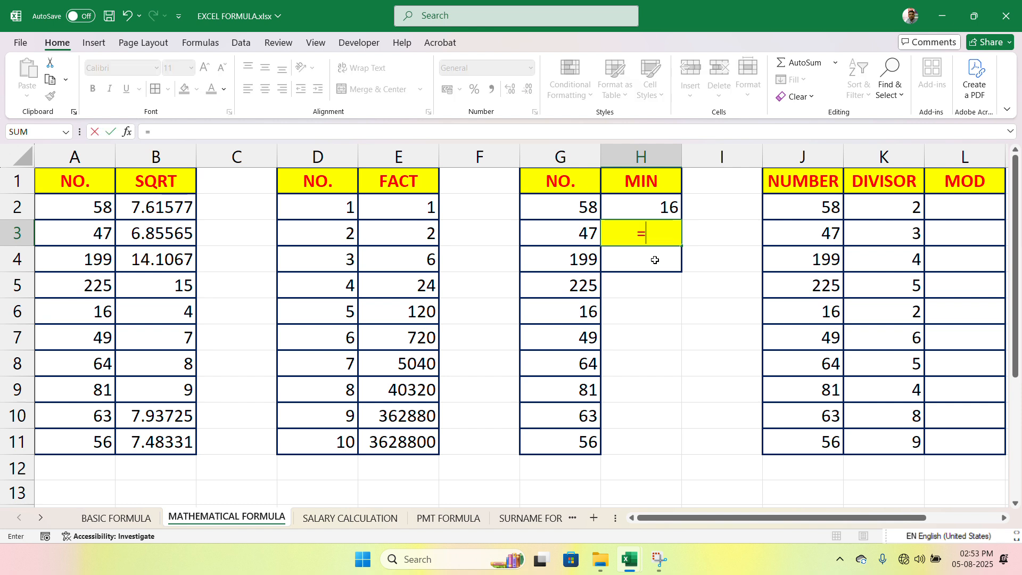
key(Escape)
click(655, 260)
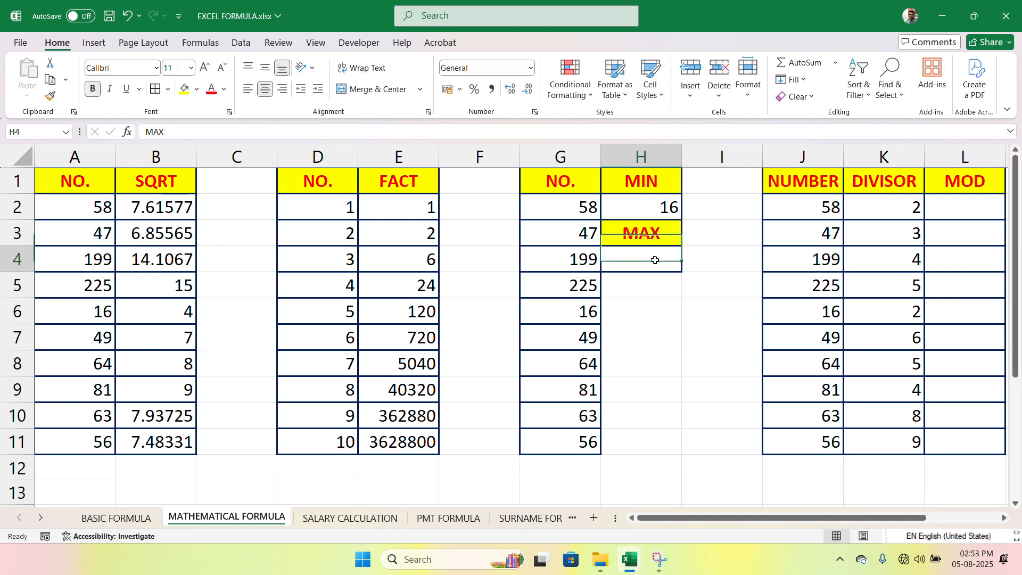
double_click(656, 261)
text(=MAX)
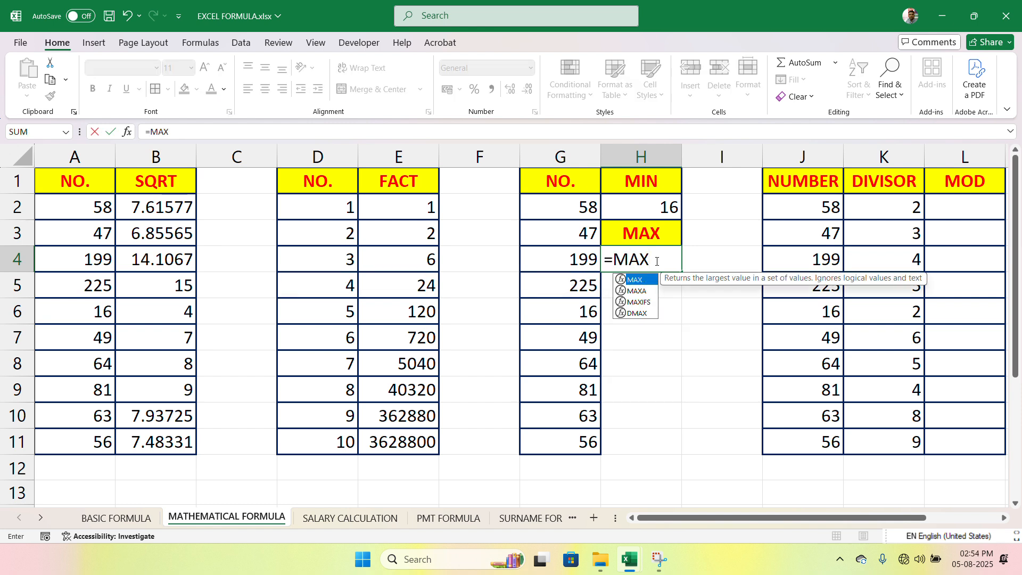
text(()
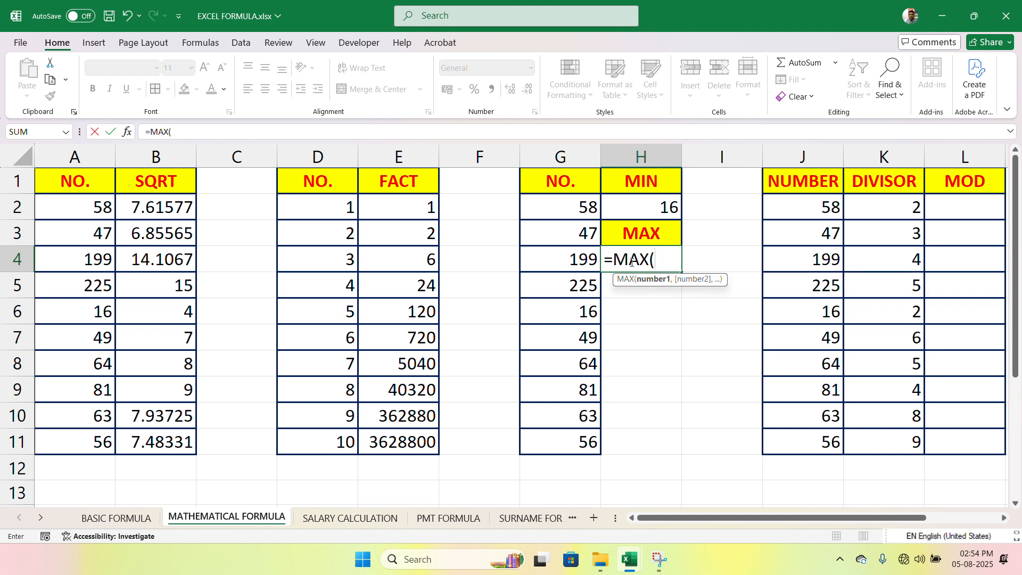
drag(584, 207, 577, 447)
text())
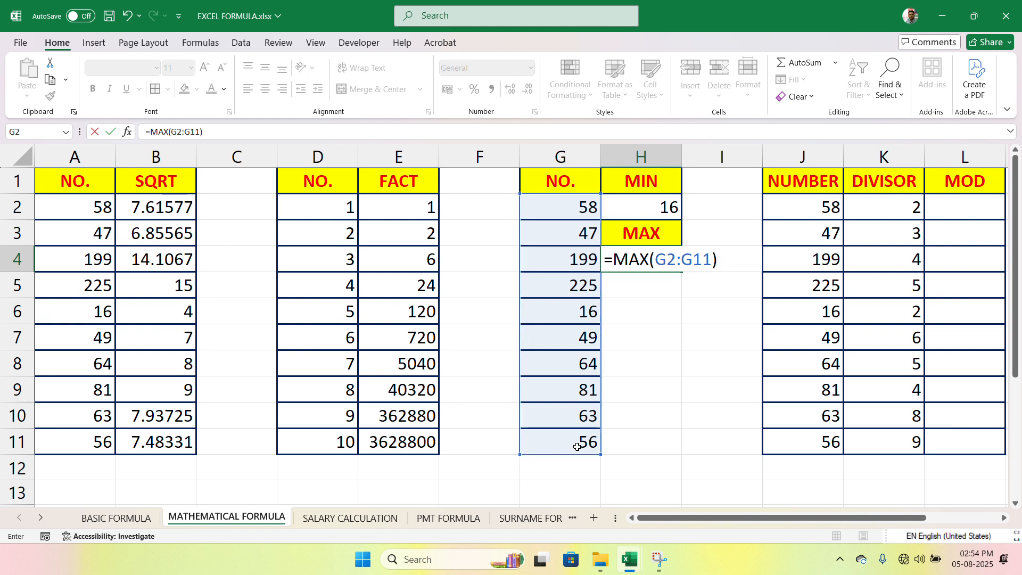
key(Return)
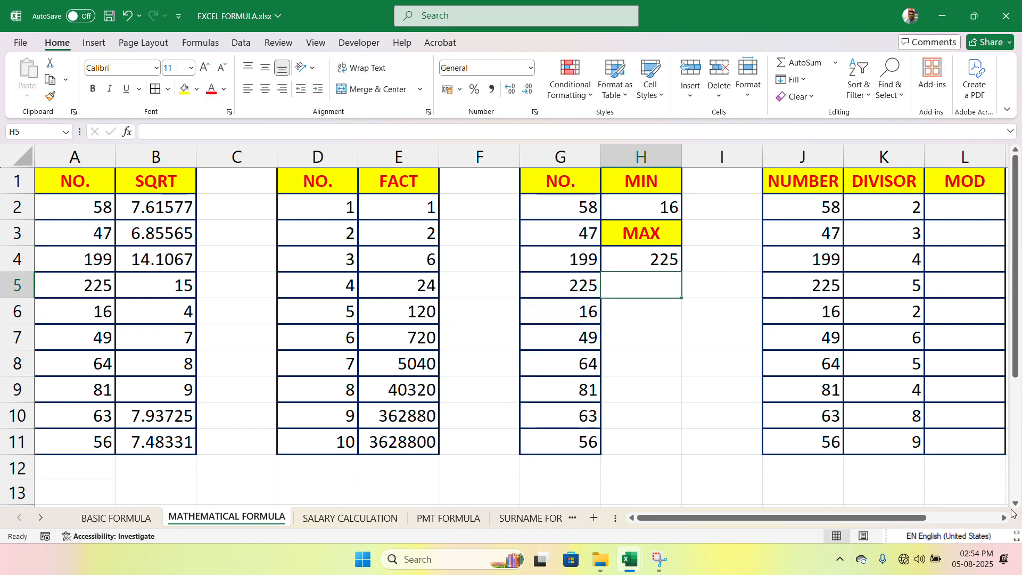
Step: Calculate the remainder of J2 divided by its divisor in K2 by entering =MOD(J2,K2) in cell L2
drag(1003, 519, 1002, 520)
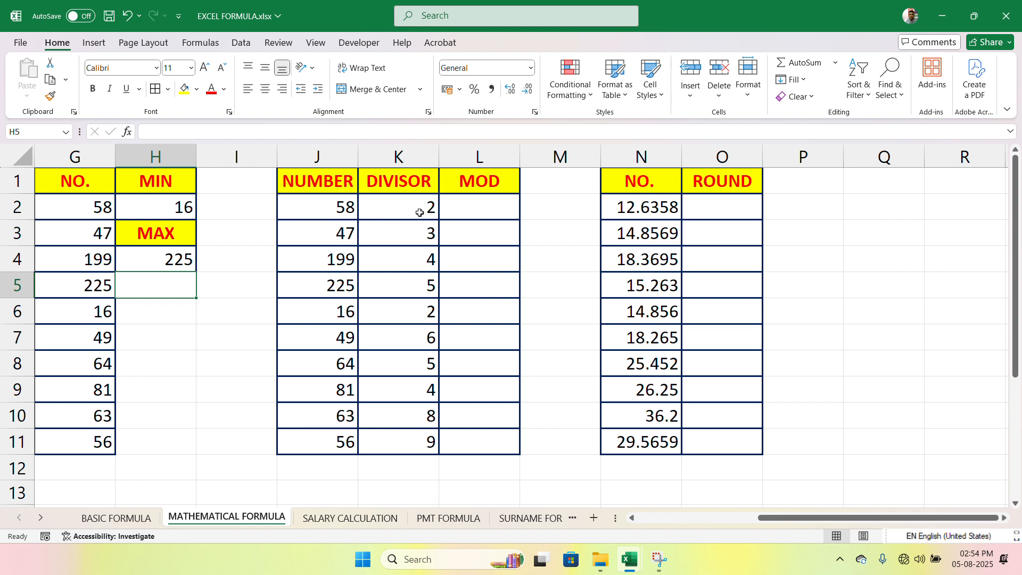
drag(420, 212, 429, 440)
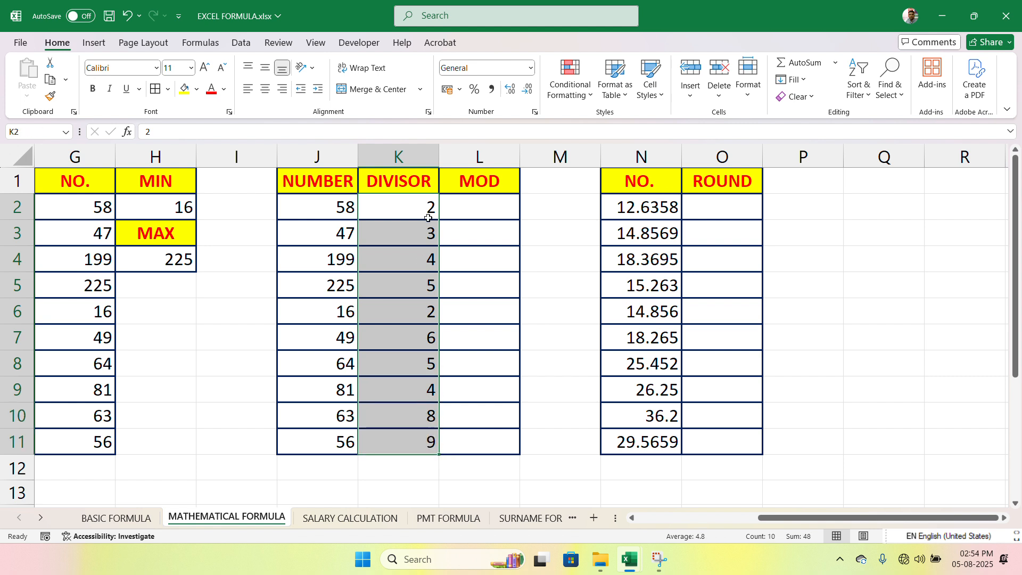
click(341, 208)
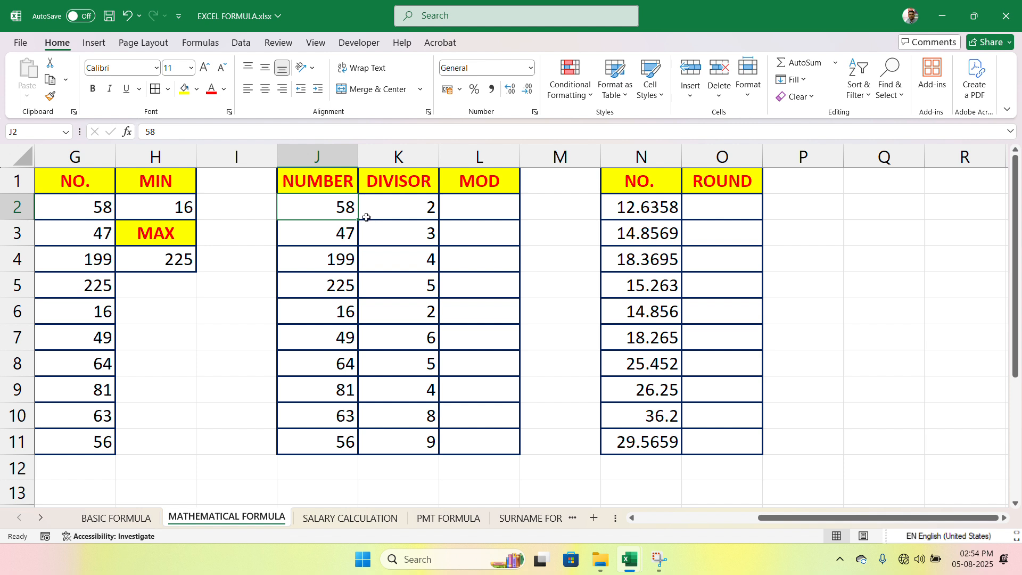
click(419, 212)
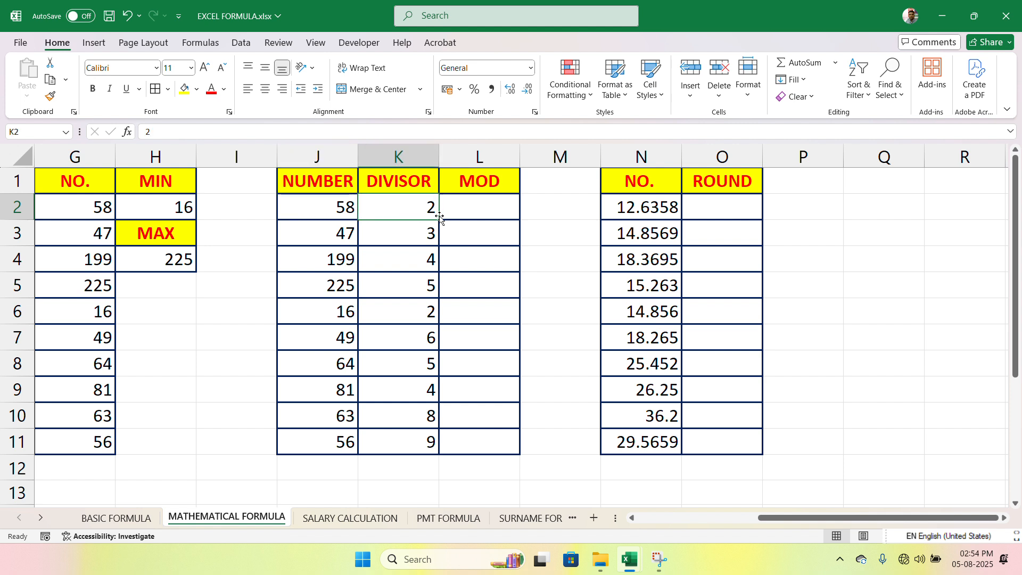
click(486, 214)
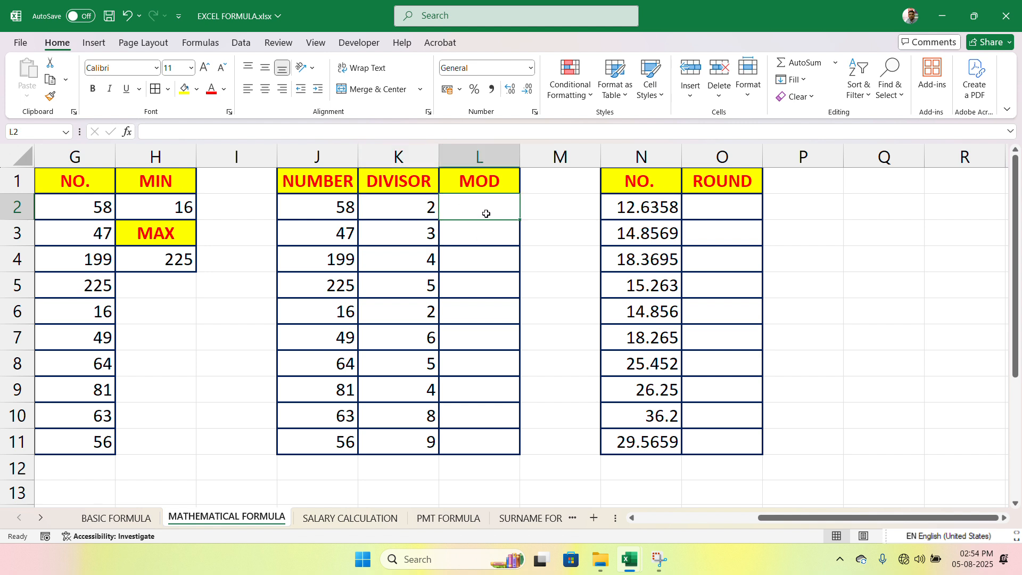
text(=)
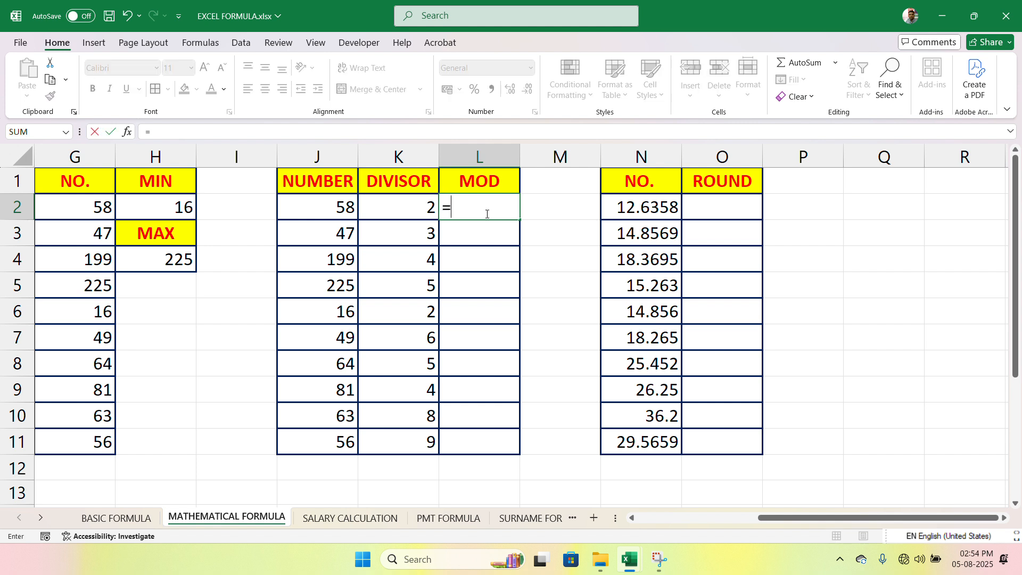
click(337, 211)
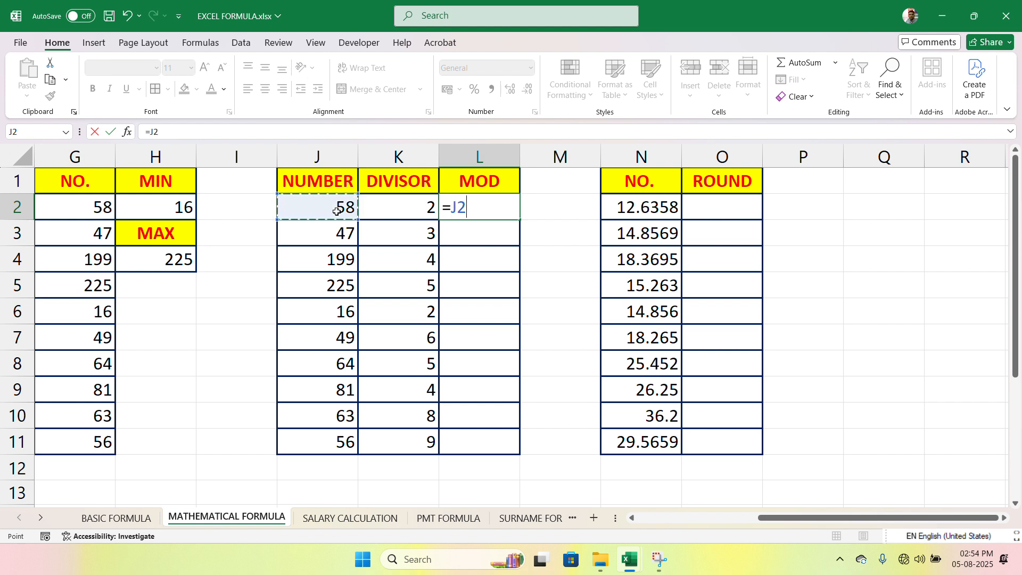
key(BackSpace)
key(BackSpace)
text(MO)
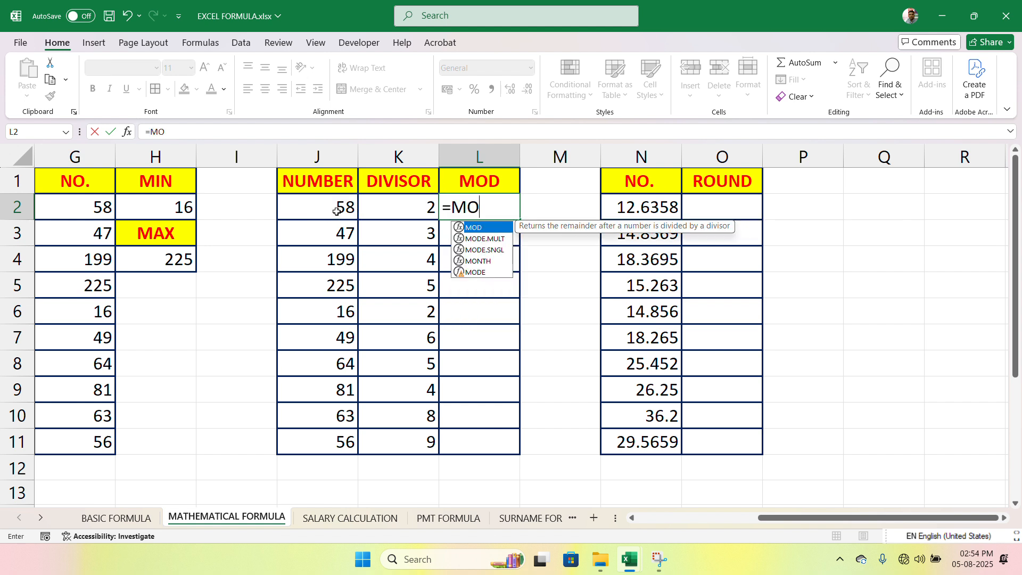
text(D()
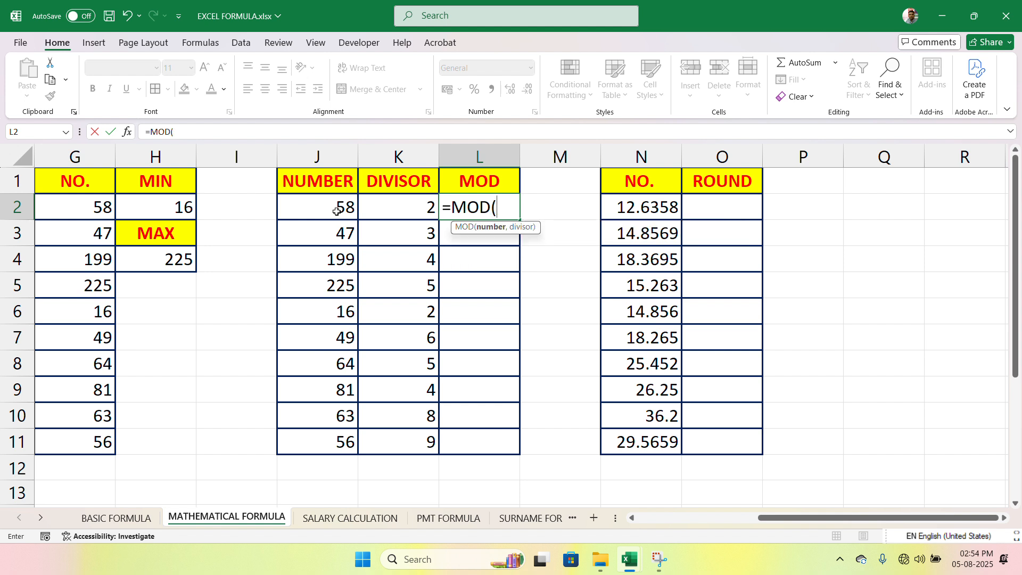
click(348, 208)
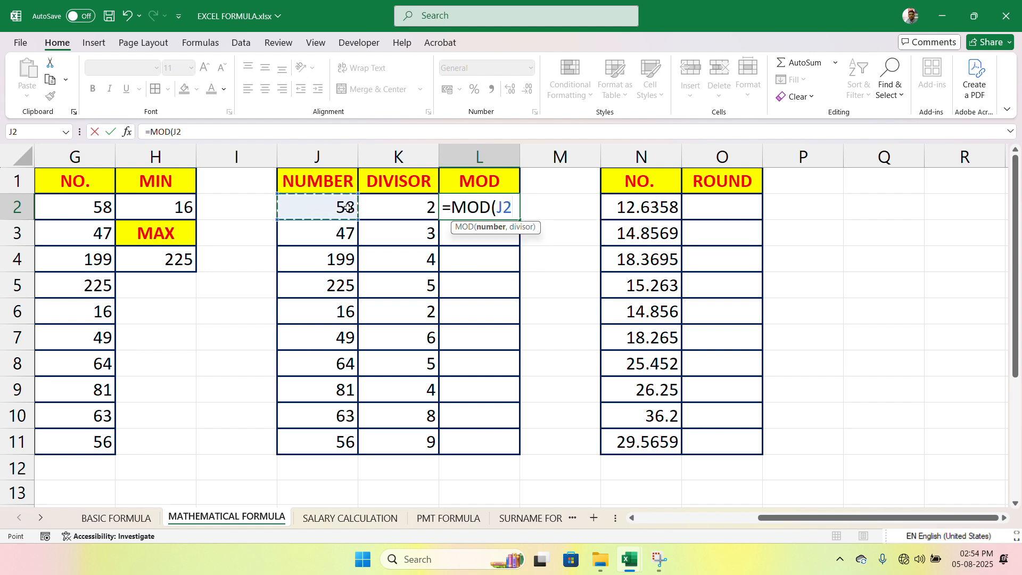
text(,)
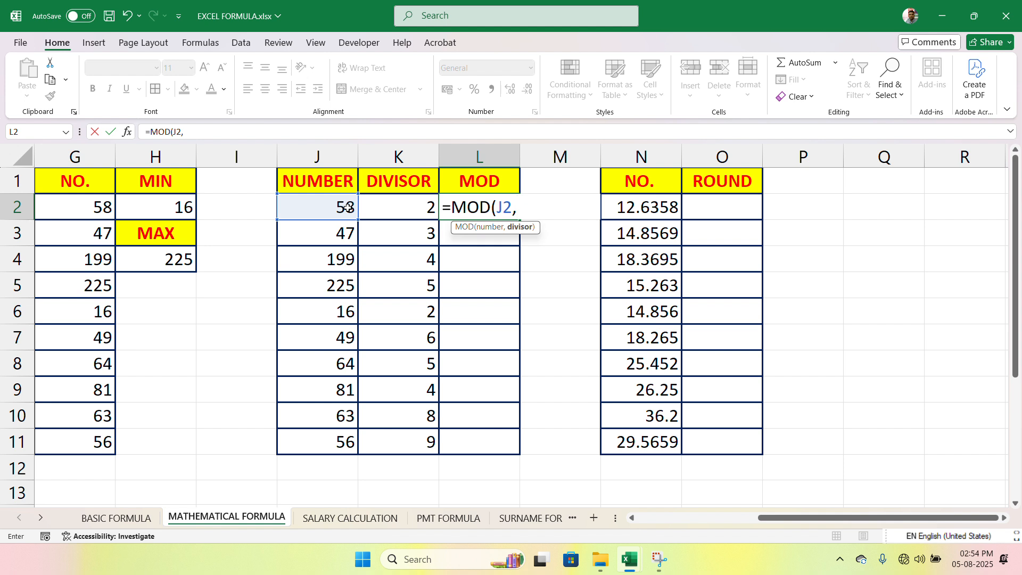
click(398, 207)
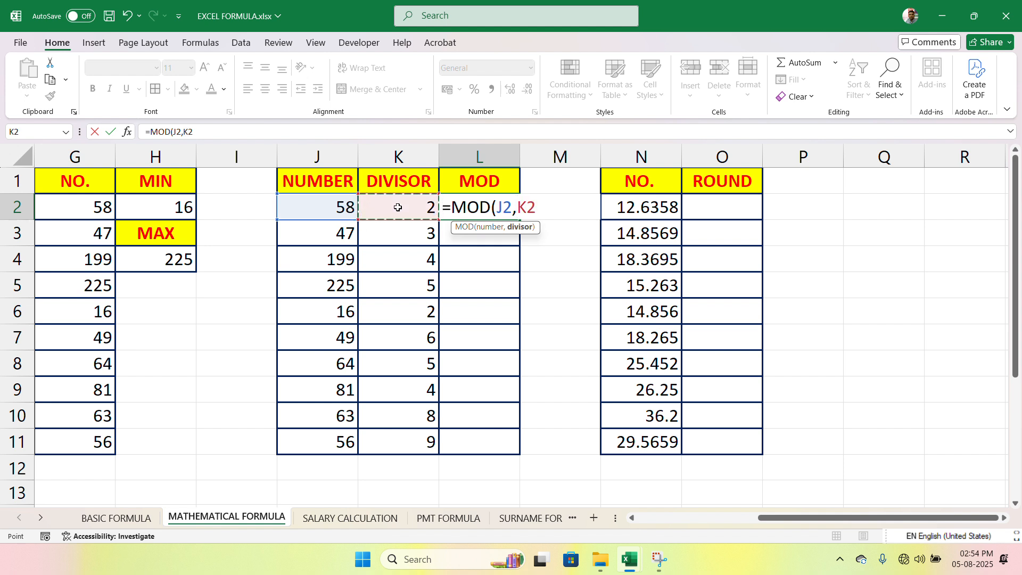
text())
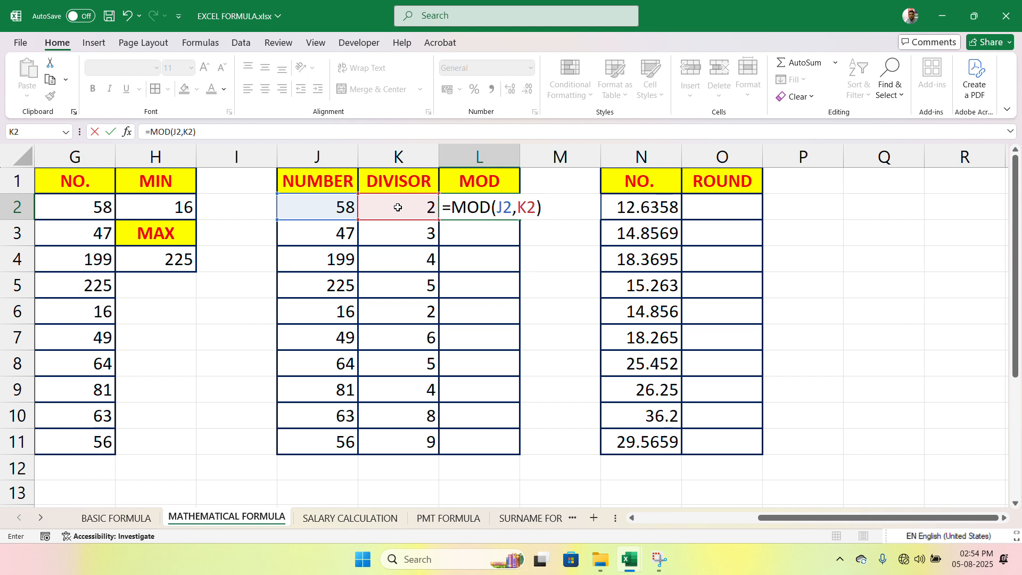
key(Return)
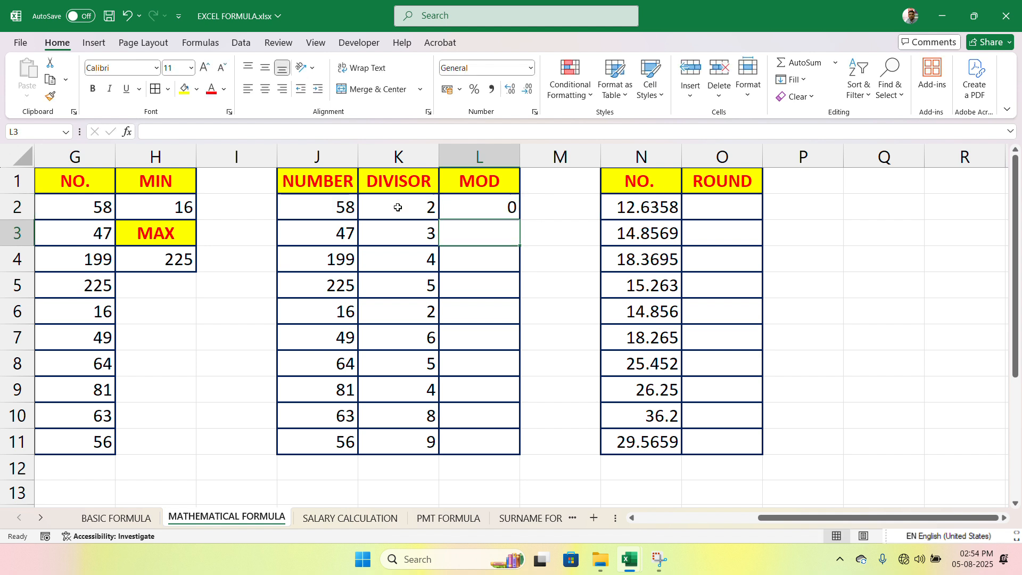
Step: Fill the remainder formula from L2 down to L11 and check the results for rows 3 and 4
click(514, 208)
drag(521, 218, 514, 458)
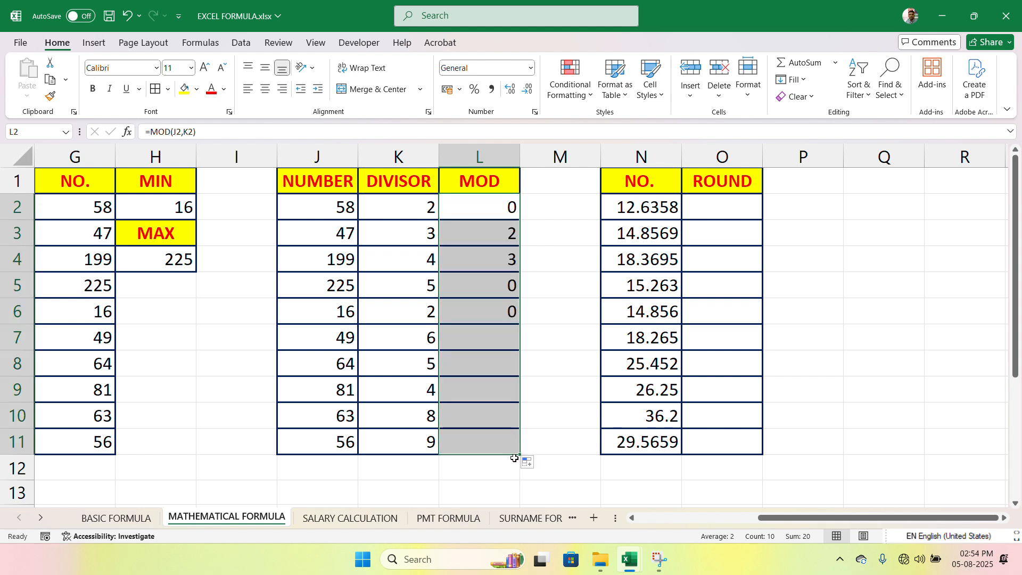
click(411, 239)
click(337, 239)
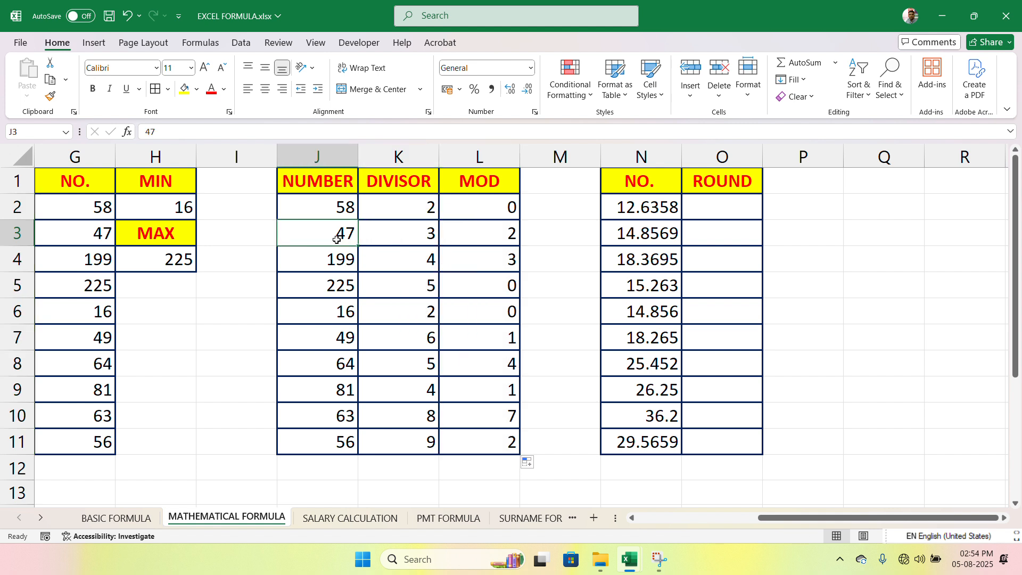
click(453, 240)
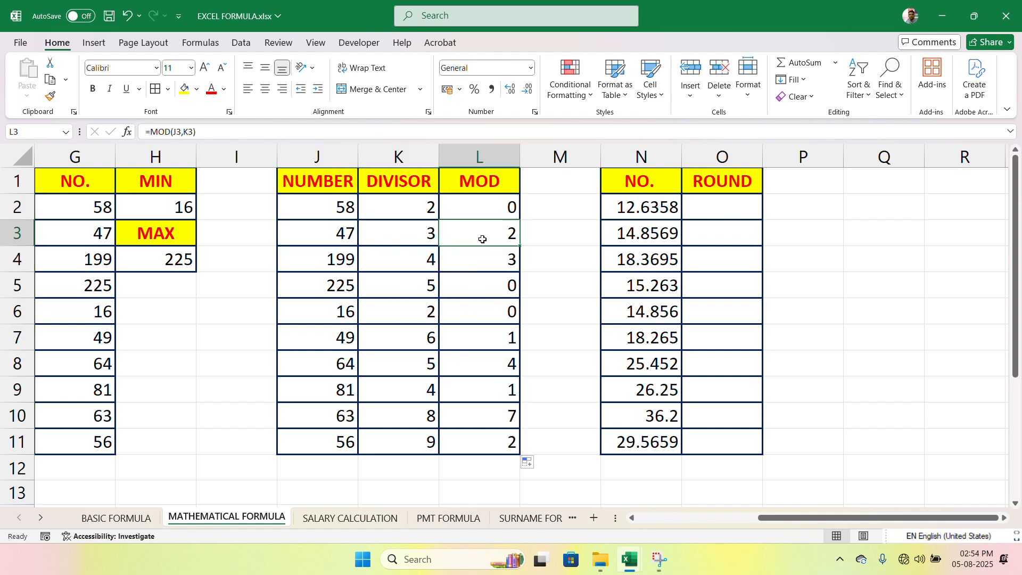
double_click(436, 262)
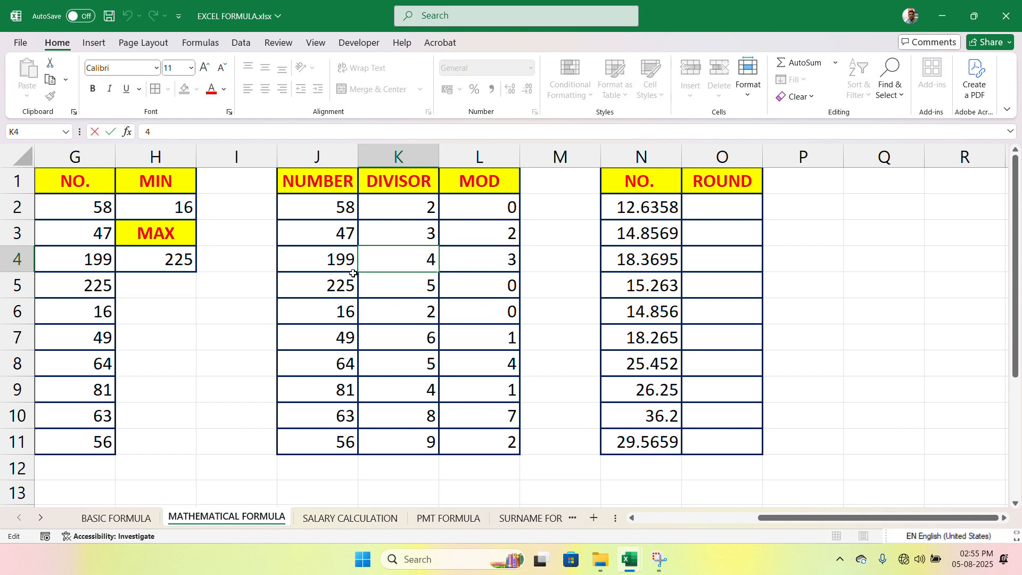
click(323, 269)
click(508, 262)
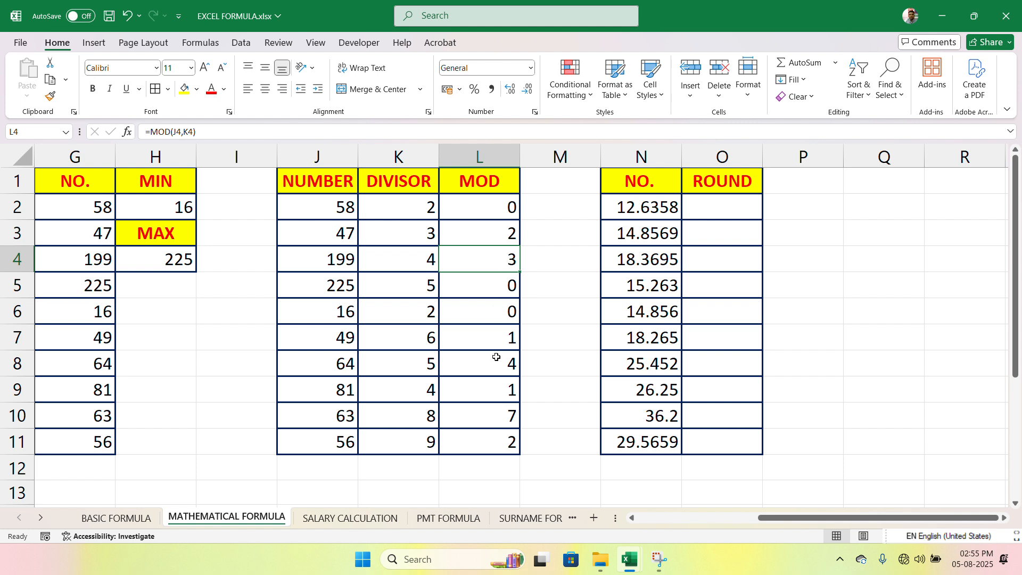
click(502, 213)
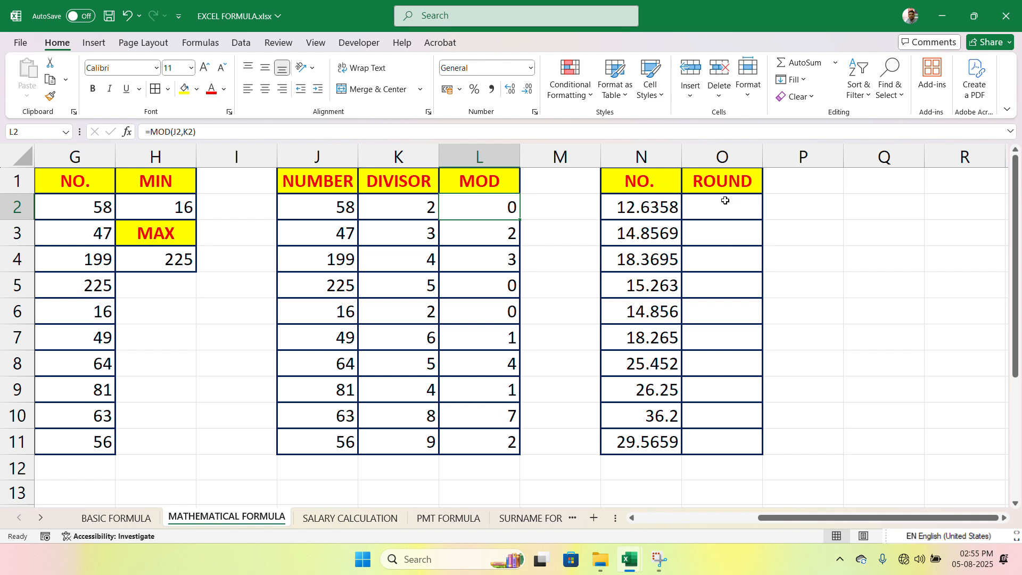
Step: Autofit column N to its decimal numbers and widen column O slightly
double_click(681, 159)
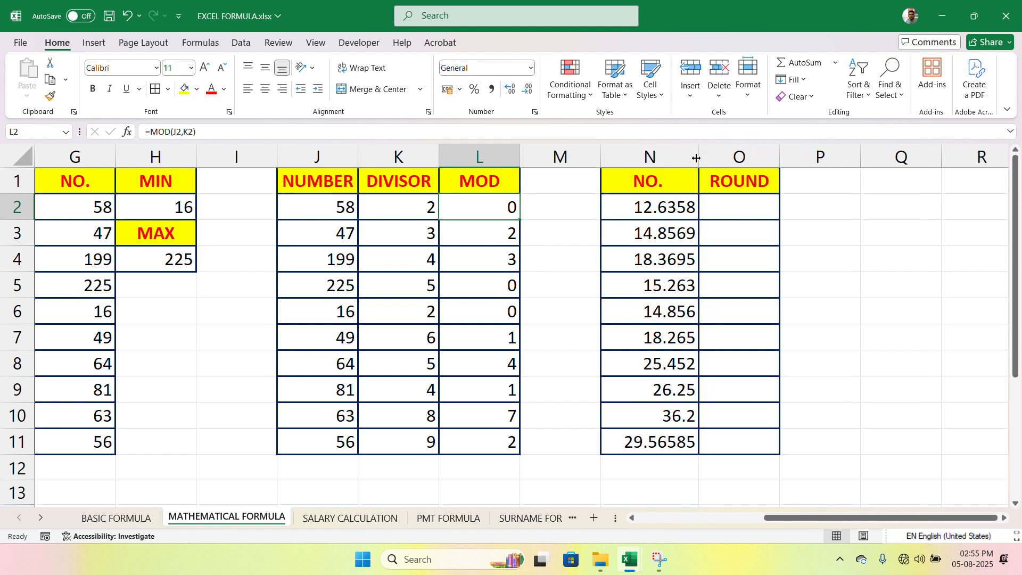
drag(681, 207, 674, 449)
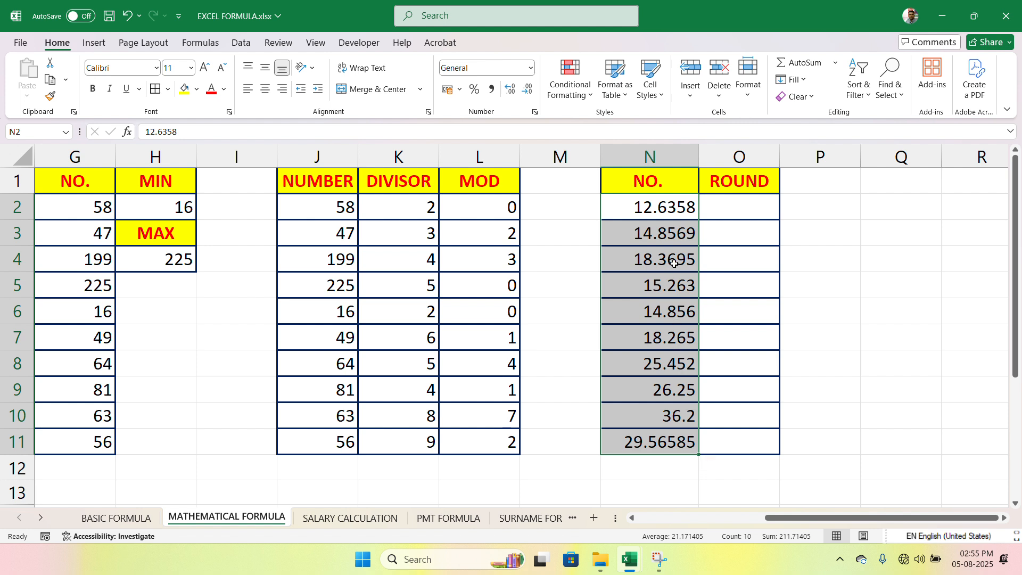
click(750, 206)
drag(779, 157, 793, 158)
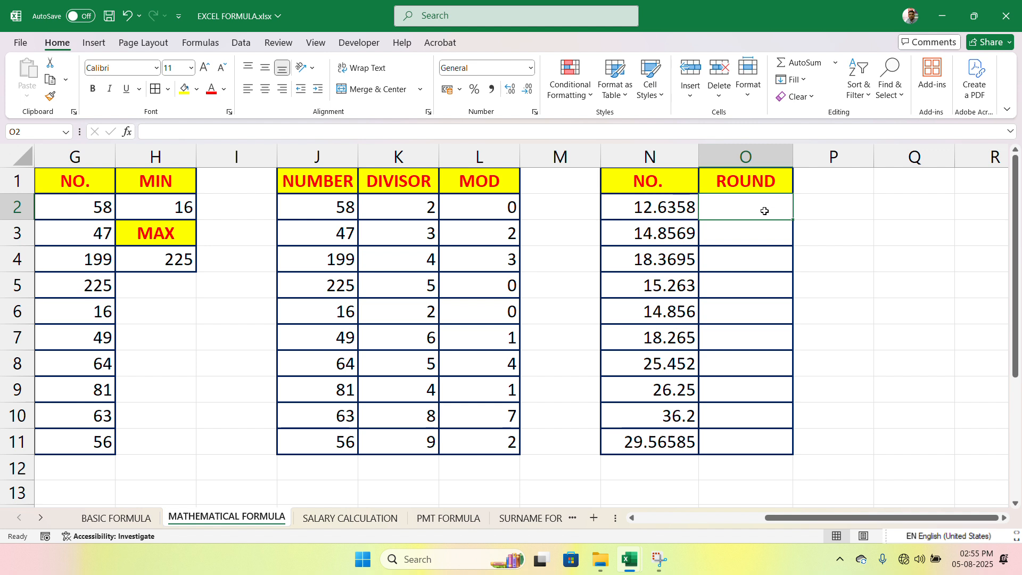
Step: Round the number in N2 to two decimal places by entering =ROUND(N2,2) in cell O2
text(=)
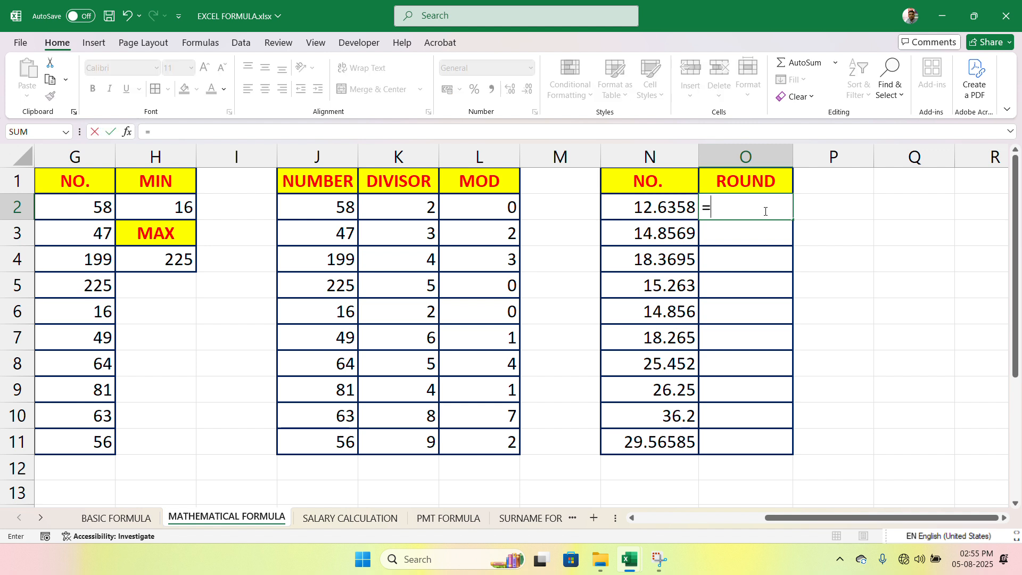
text(ROUND)
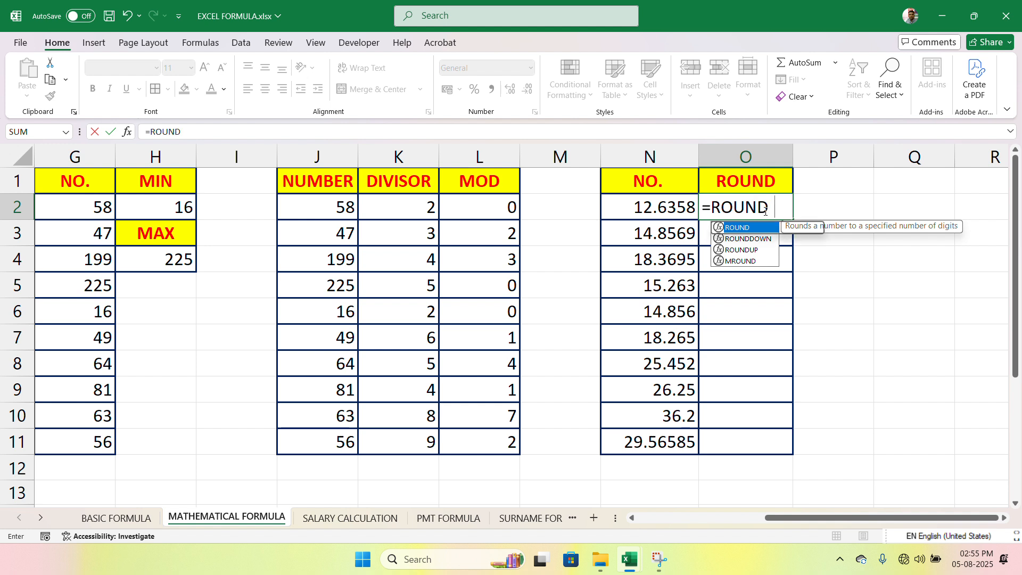
text(()
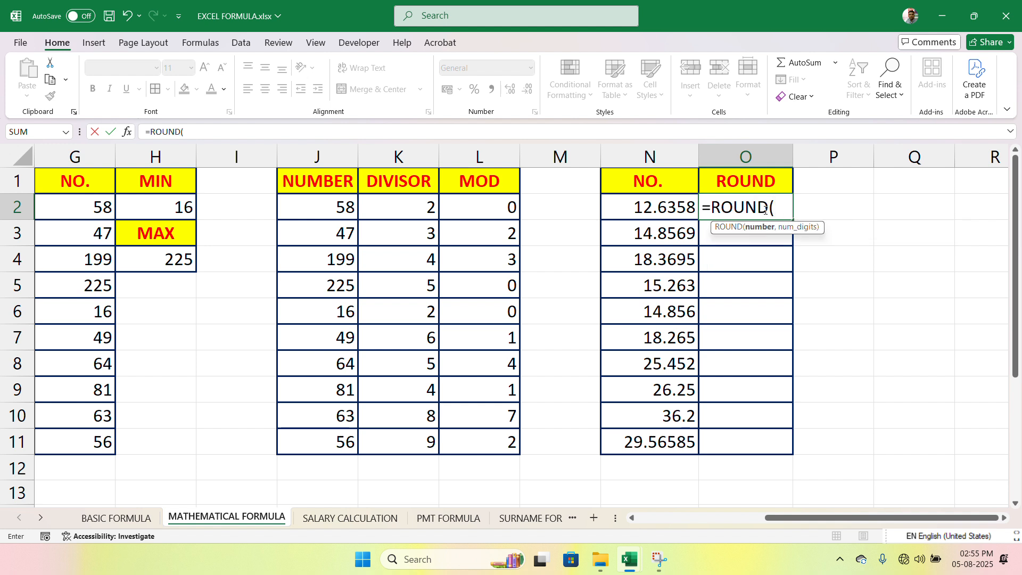
click(662, 211)
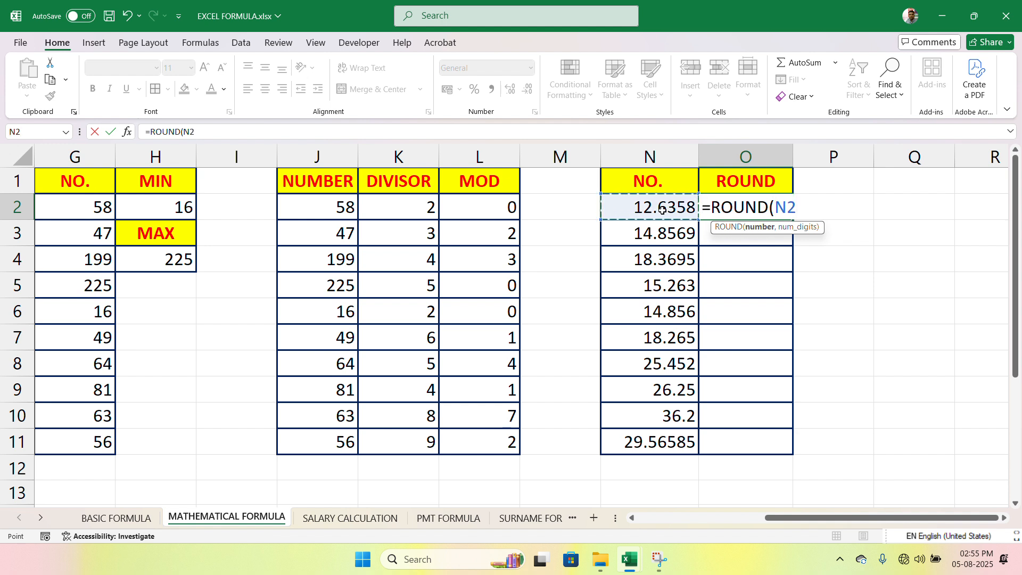
text(,)
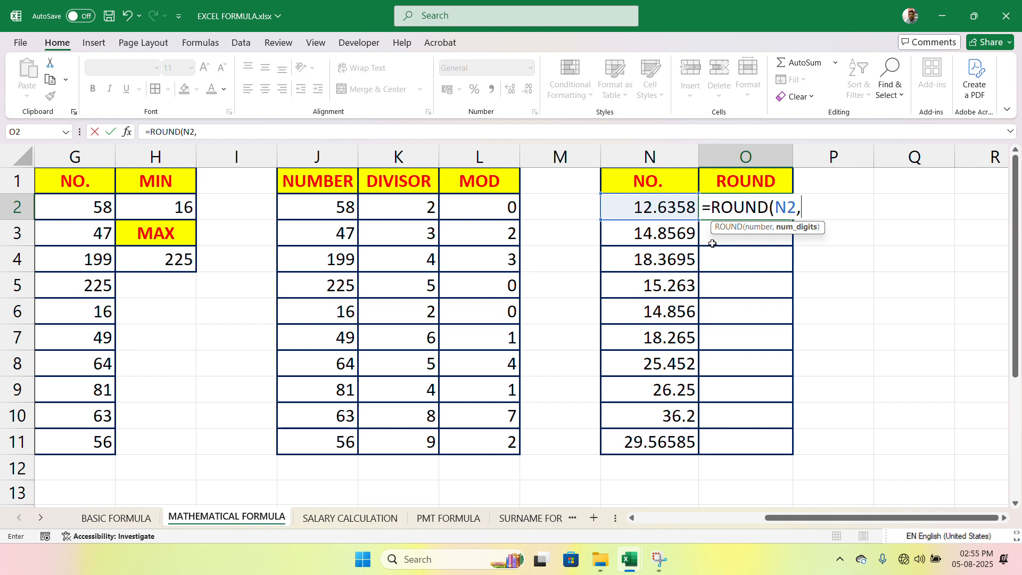
text(2))
key(Return)
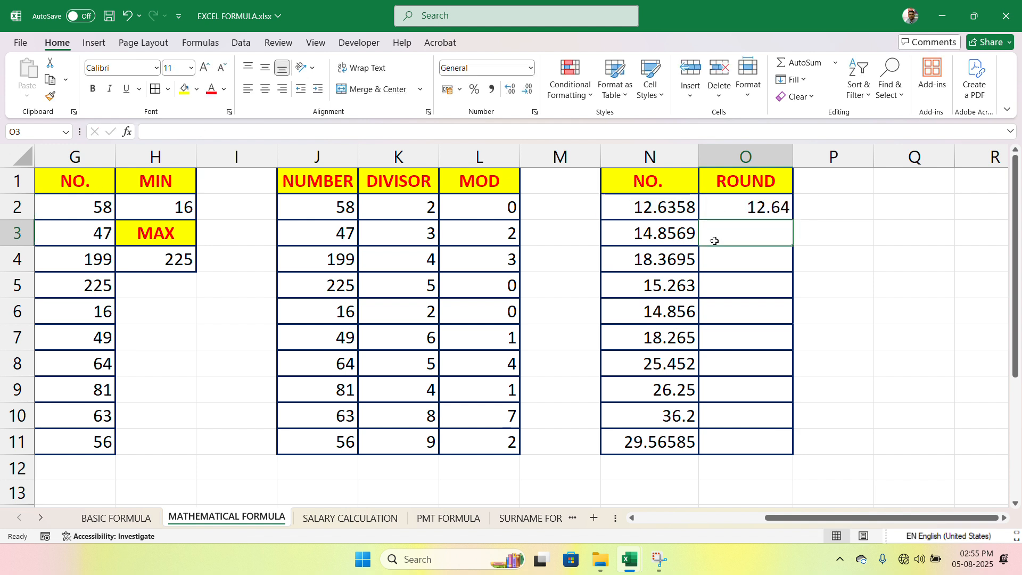
Step: Fill the rounding formula from O2 down to O11 and compare the row 10 result with its source number
click(758, 208)
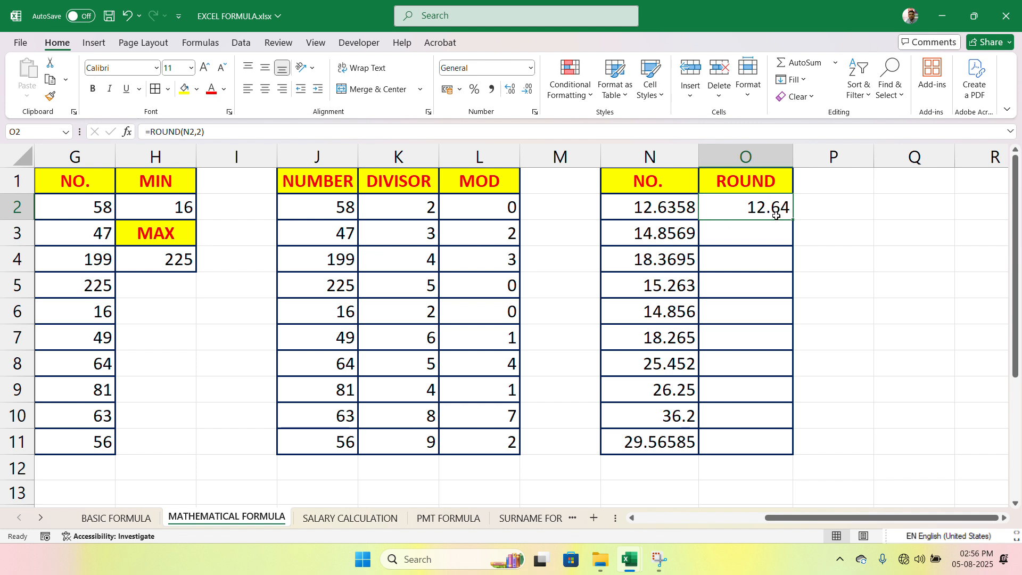
drag(792, 220, 803, 451)
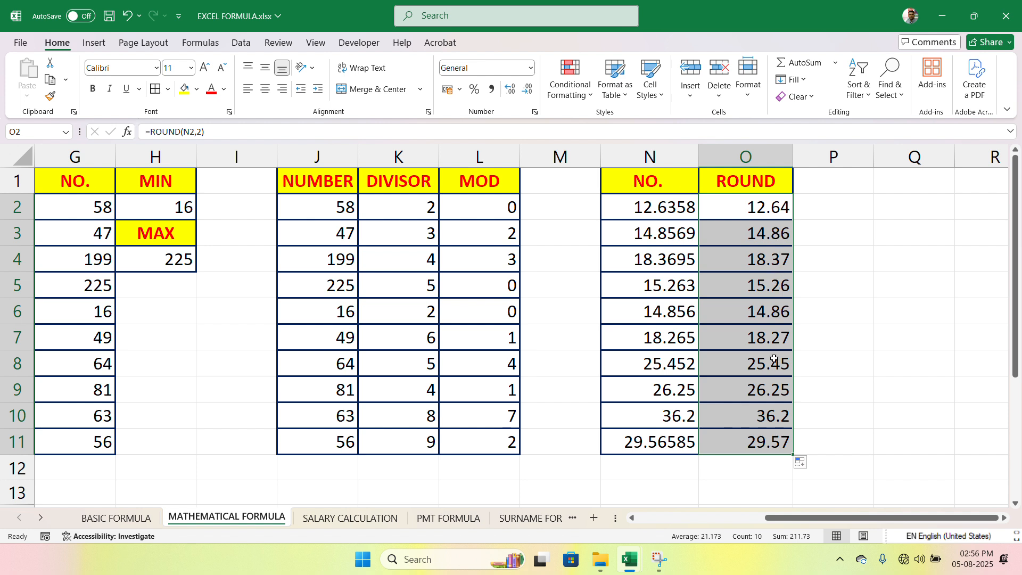
click(778, 424)
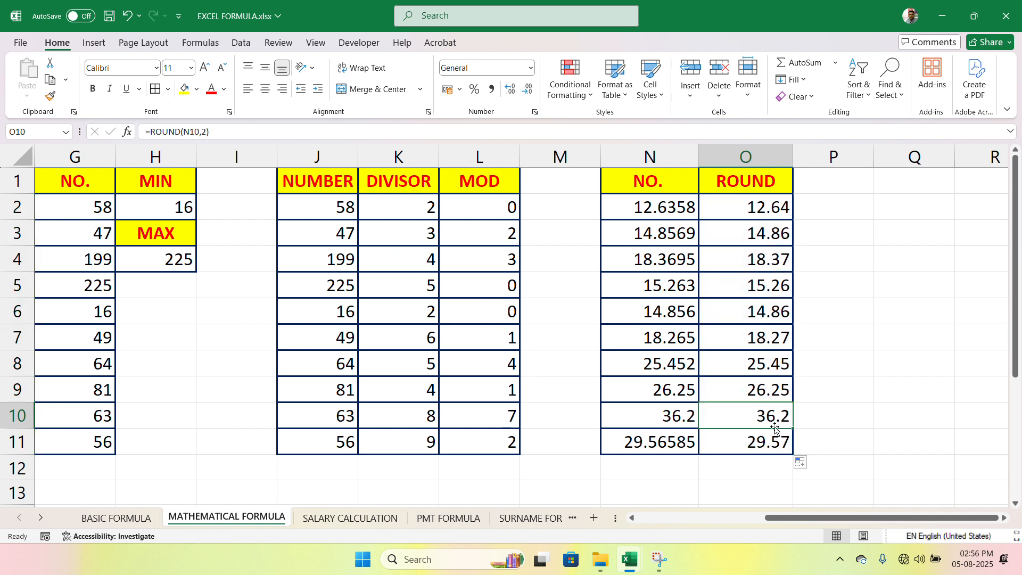
click(675, 418)
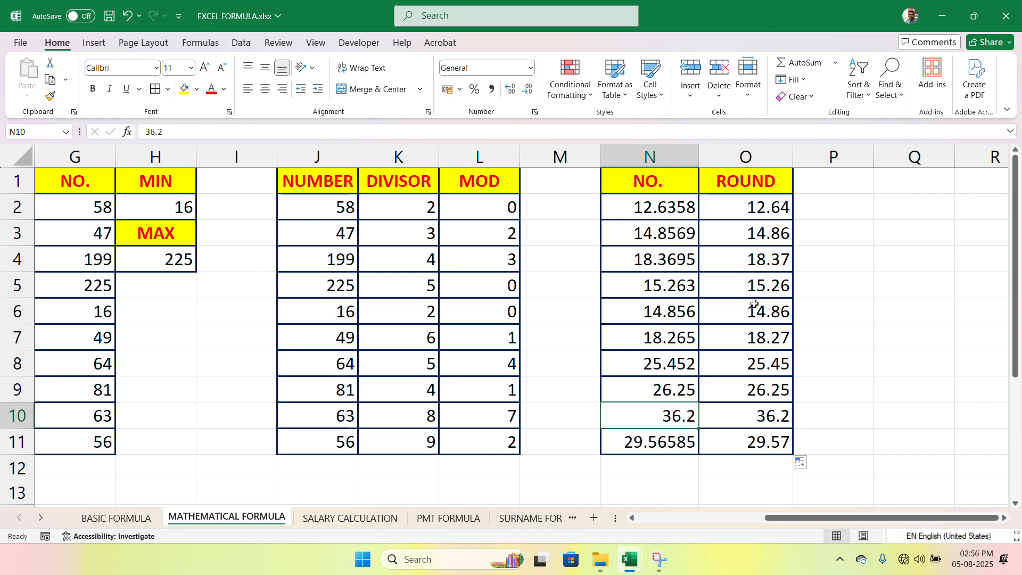
Step: Replace the formula in cell O2 with =ROUND(N2,0) to round the number in N2 to a whole number
click(777, 213)
text(=)
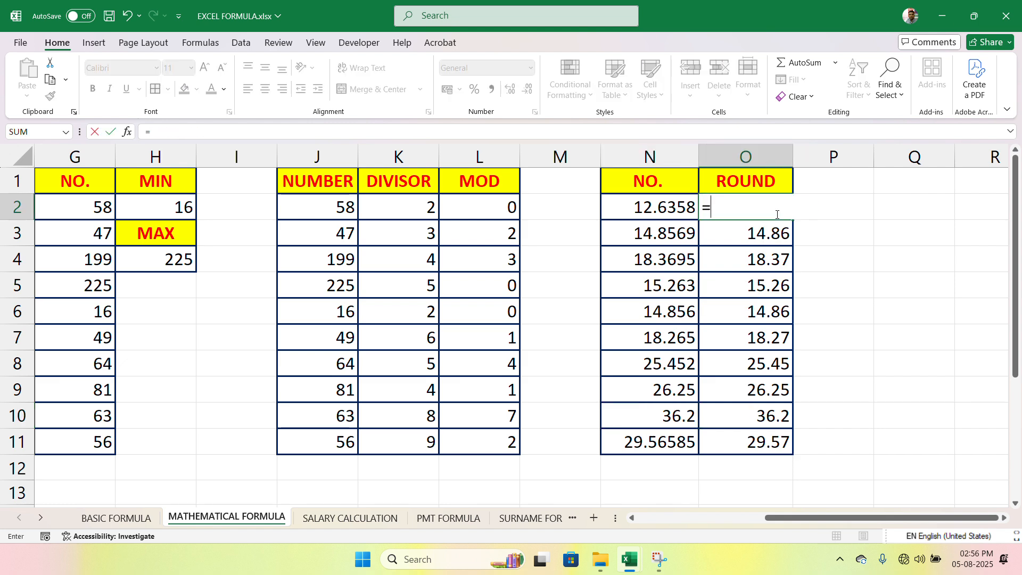
text(ROU)
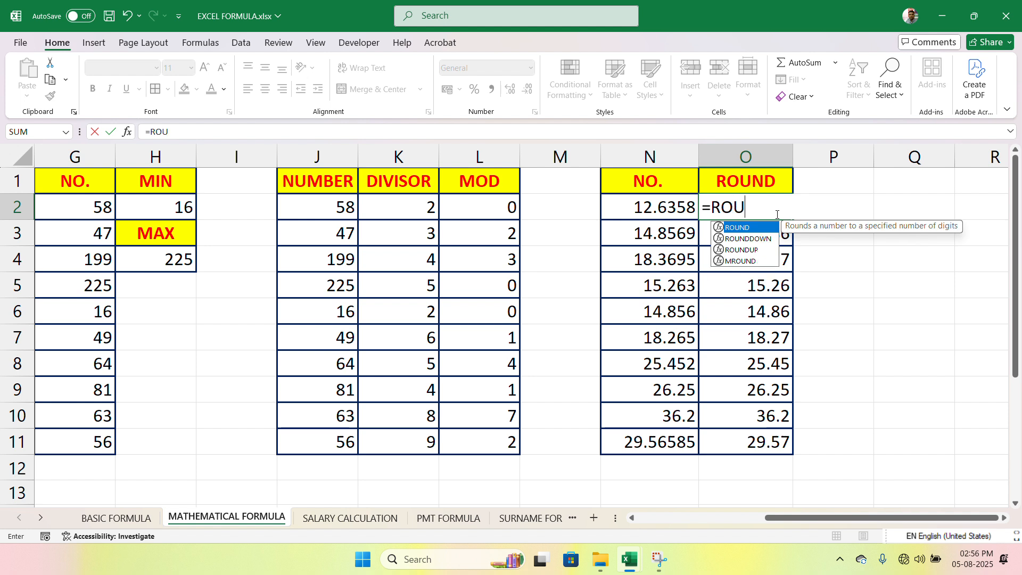
text(ND()
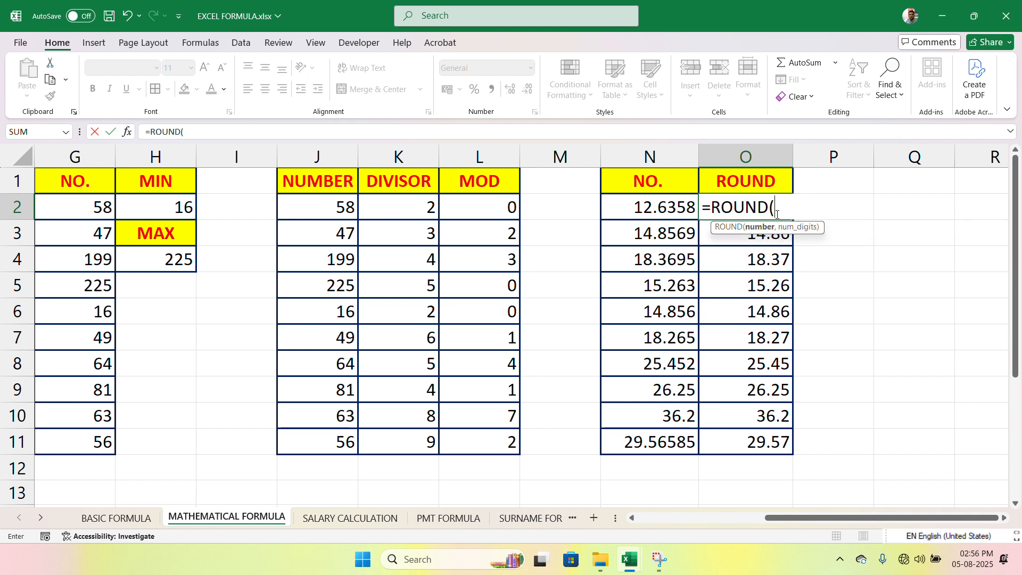
click(647, 213)
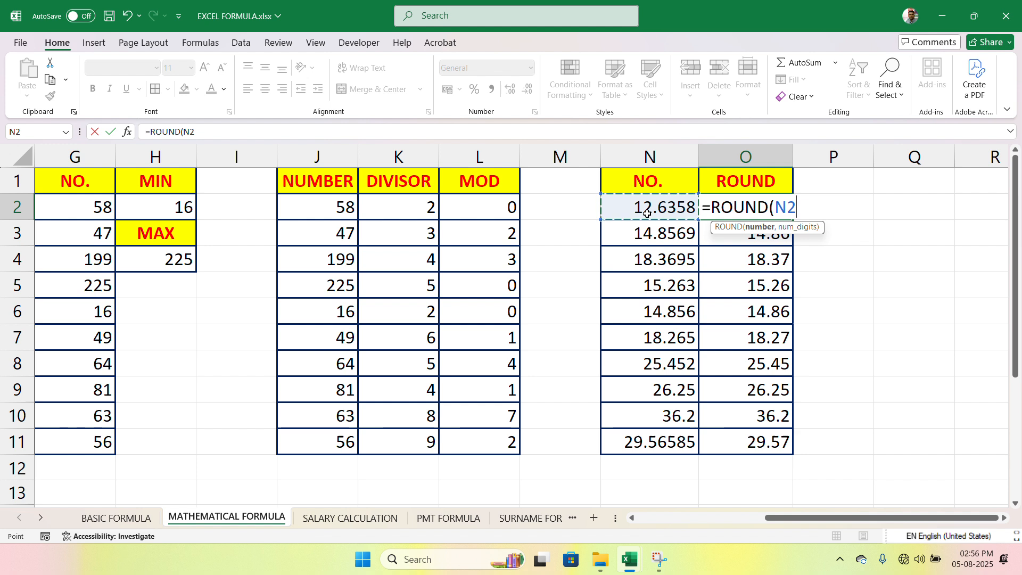
text(,)
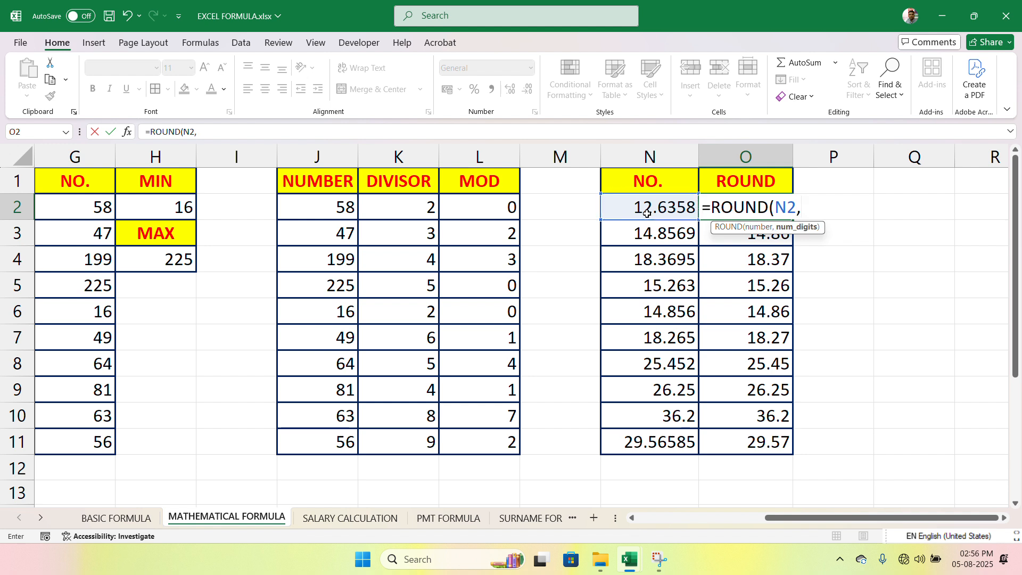
text(0))
key(Return)
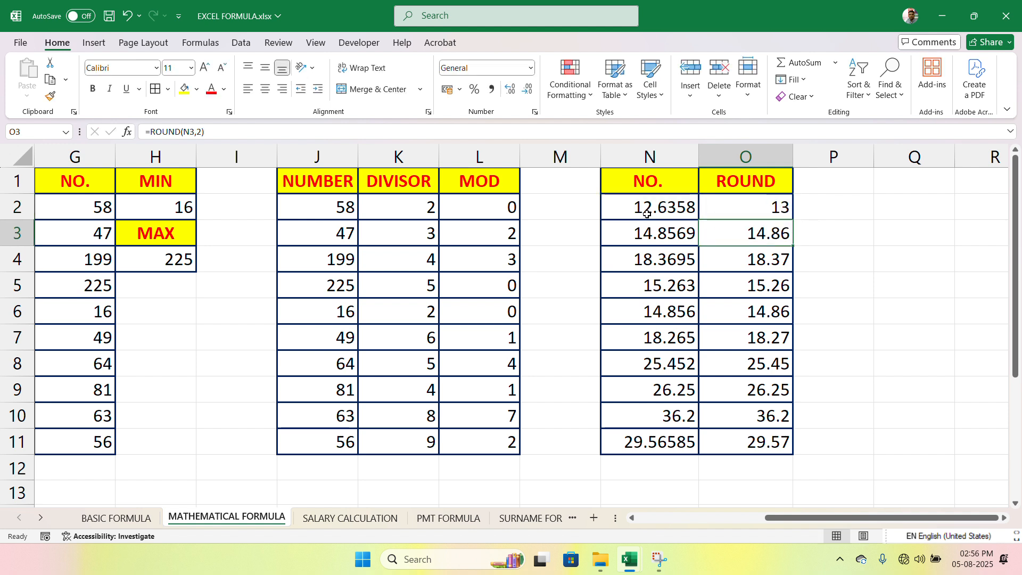
Step: Fill the whole-number rounding formula from O2 down to O11, replacing the two-decimal formulas
click(708, 210)
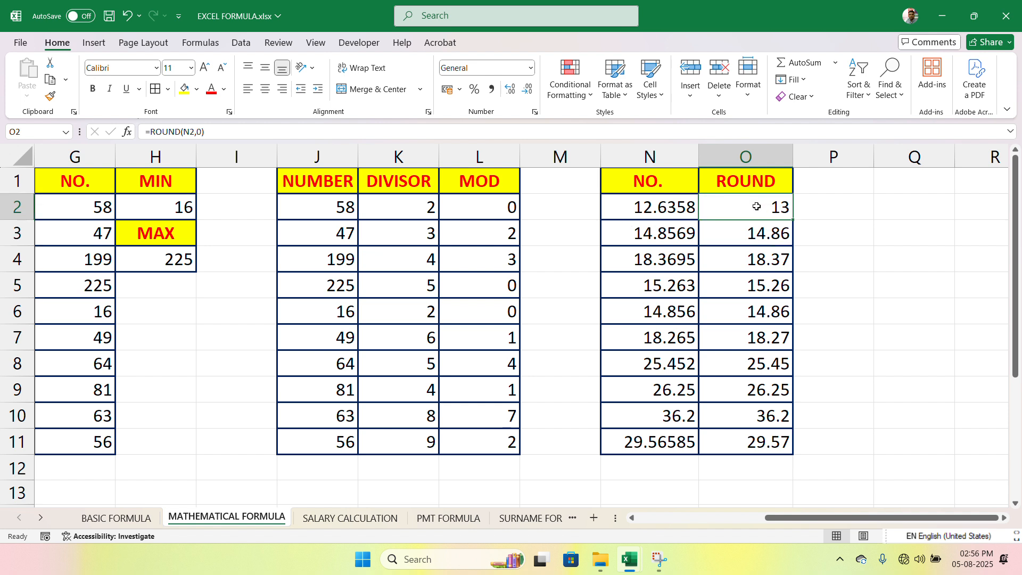
drag(796, 219, 798, 453)
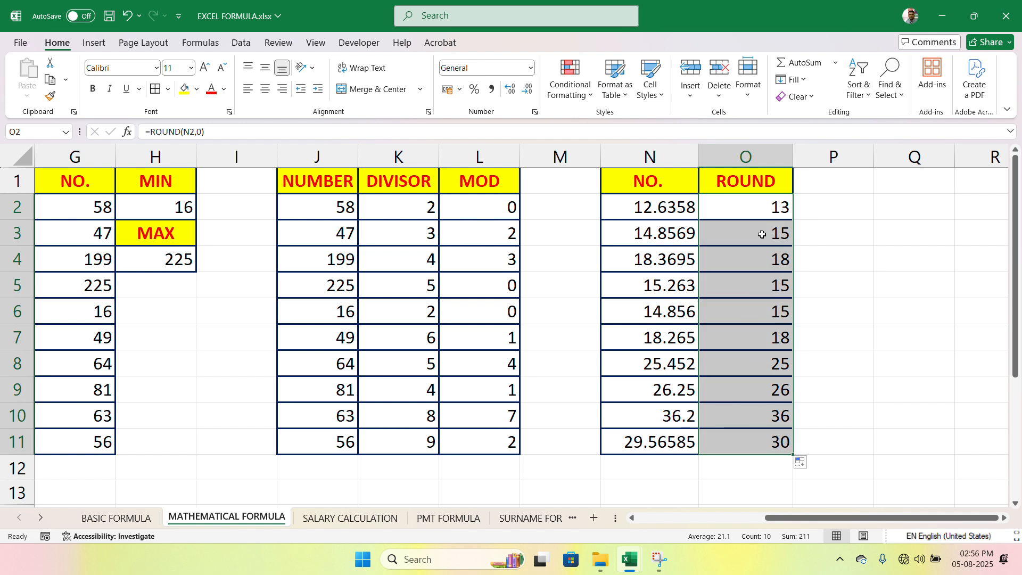
click(762, 211)
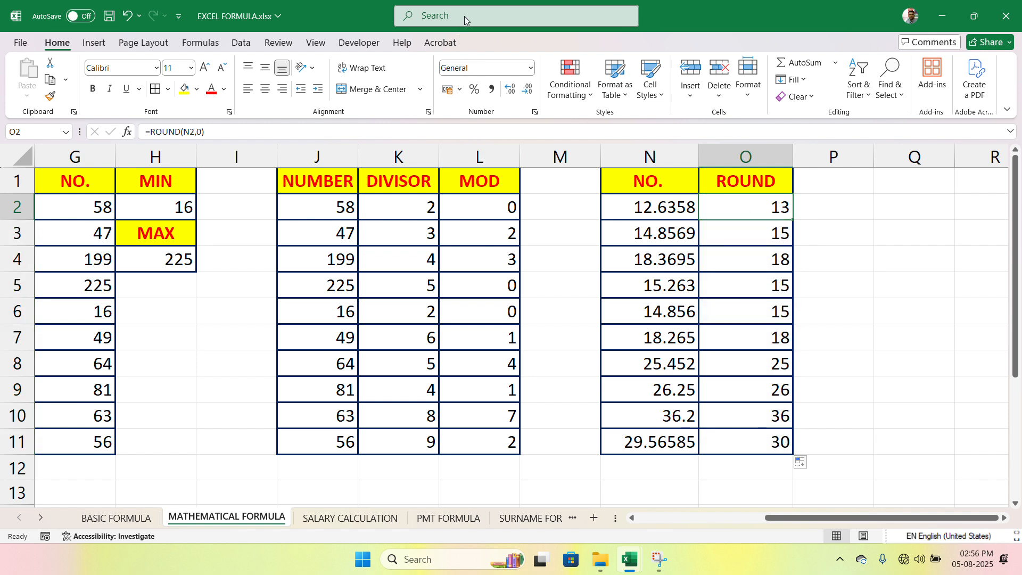